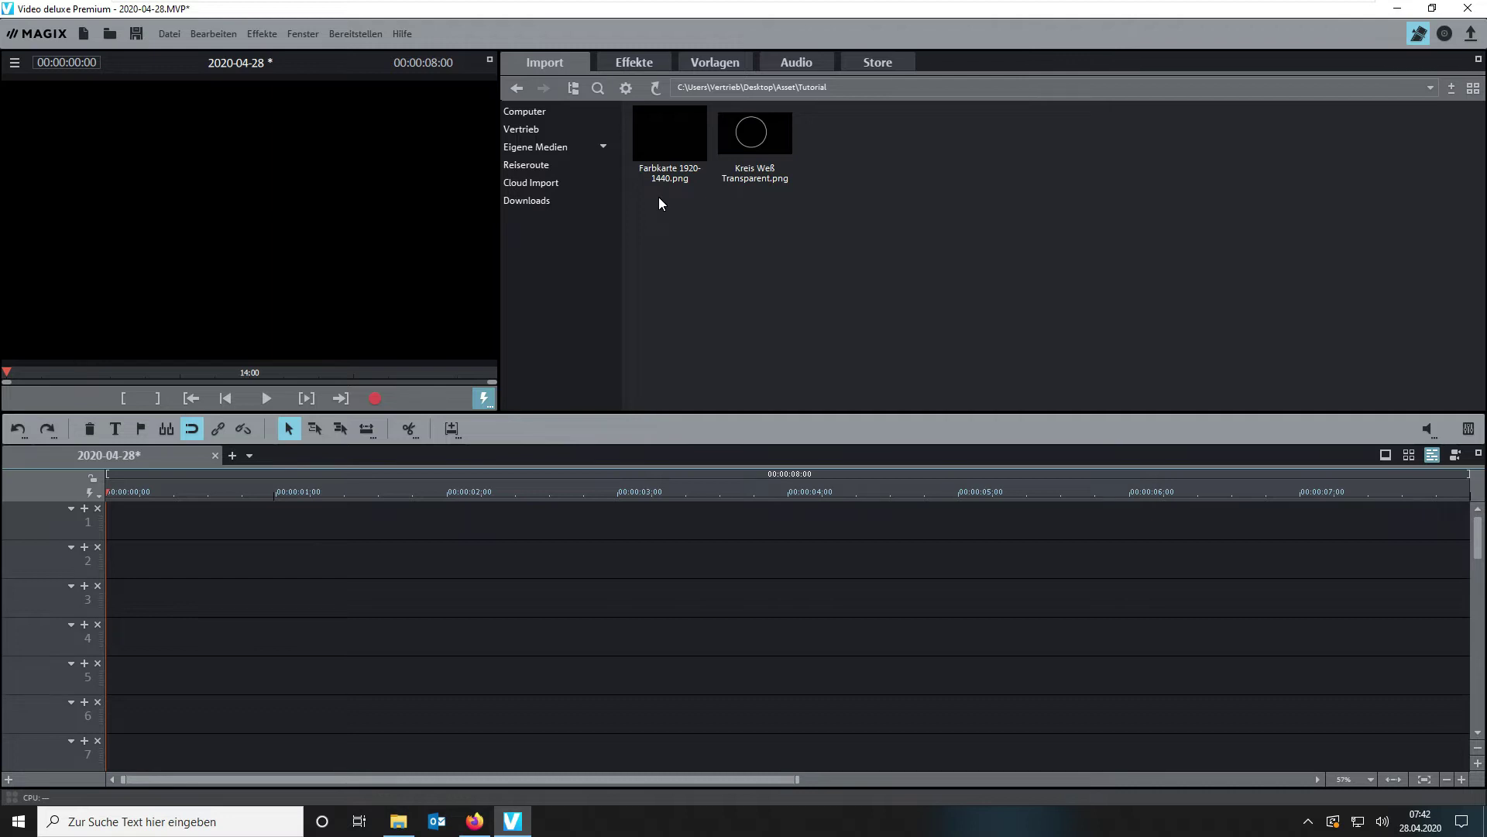
Add Kreis Weß Transparent.png on track 1 and place Farbkarte 1920-1440.png on track 2, both starting at 0 seconds
left_click(766, 147)
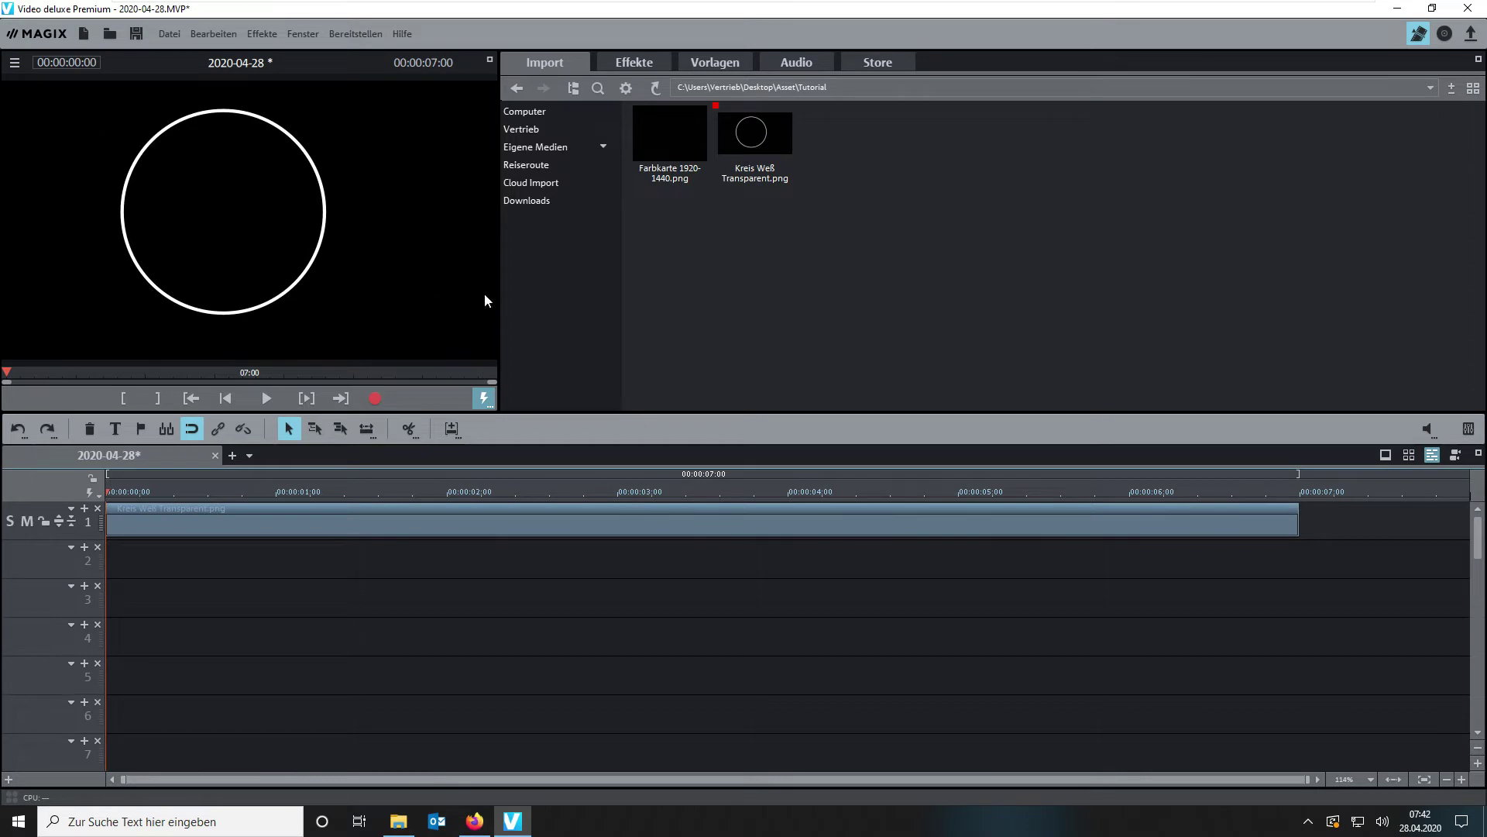
mouse_move(691, 155)
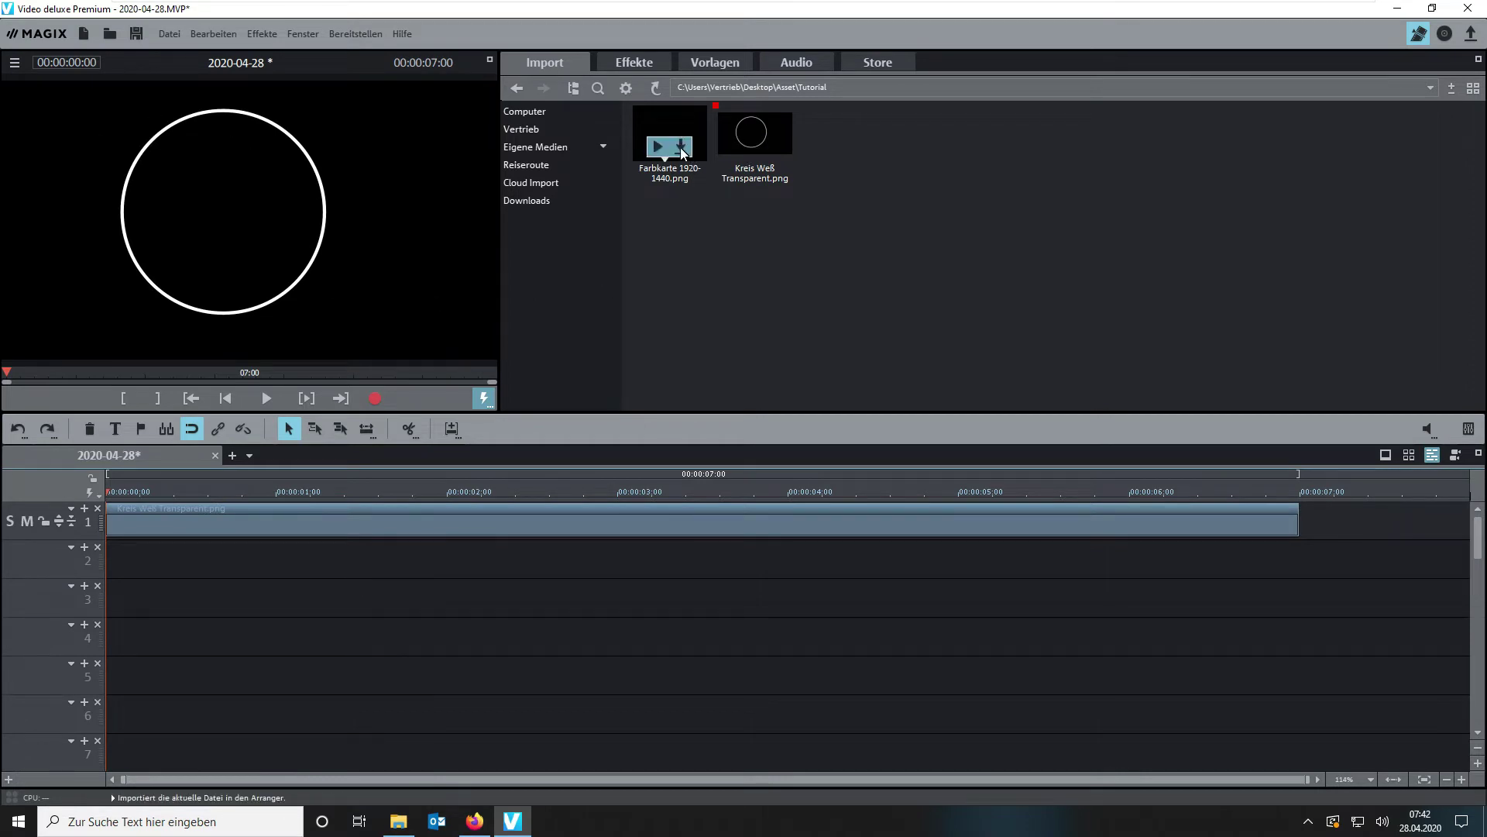
left_click(682, 148)
left_click_drag(1317, 519, 186, 559)
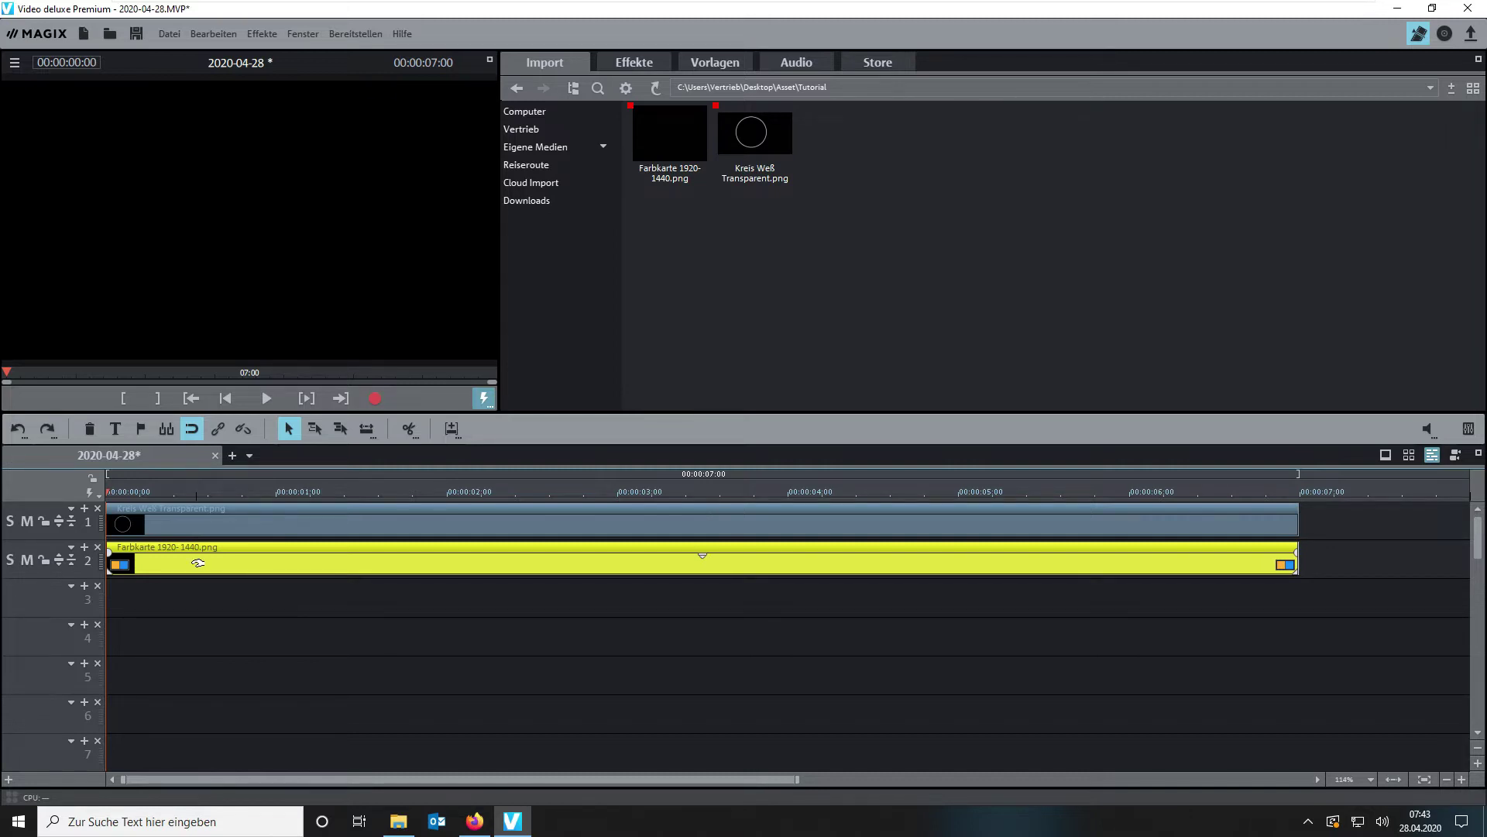
Set a position and size keyframe for Farbkarte 1920-1440.png at the start of the clip
left_click(642, 65)
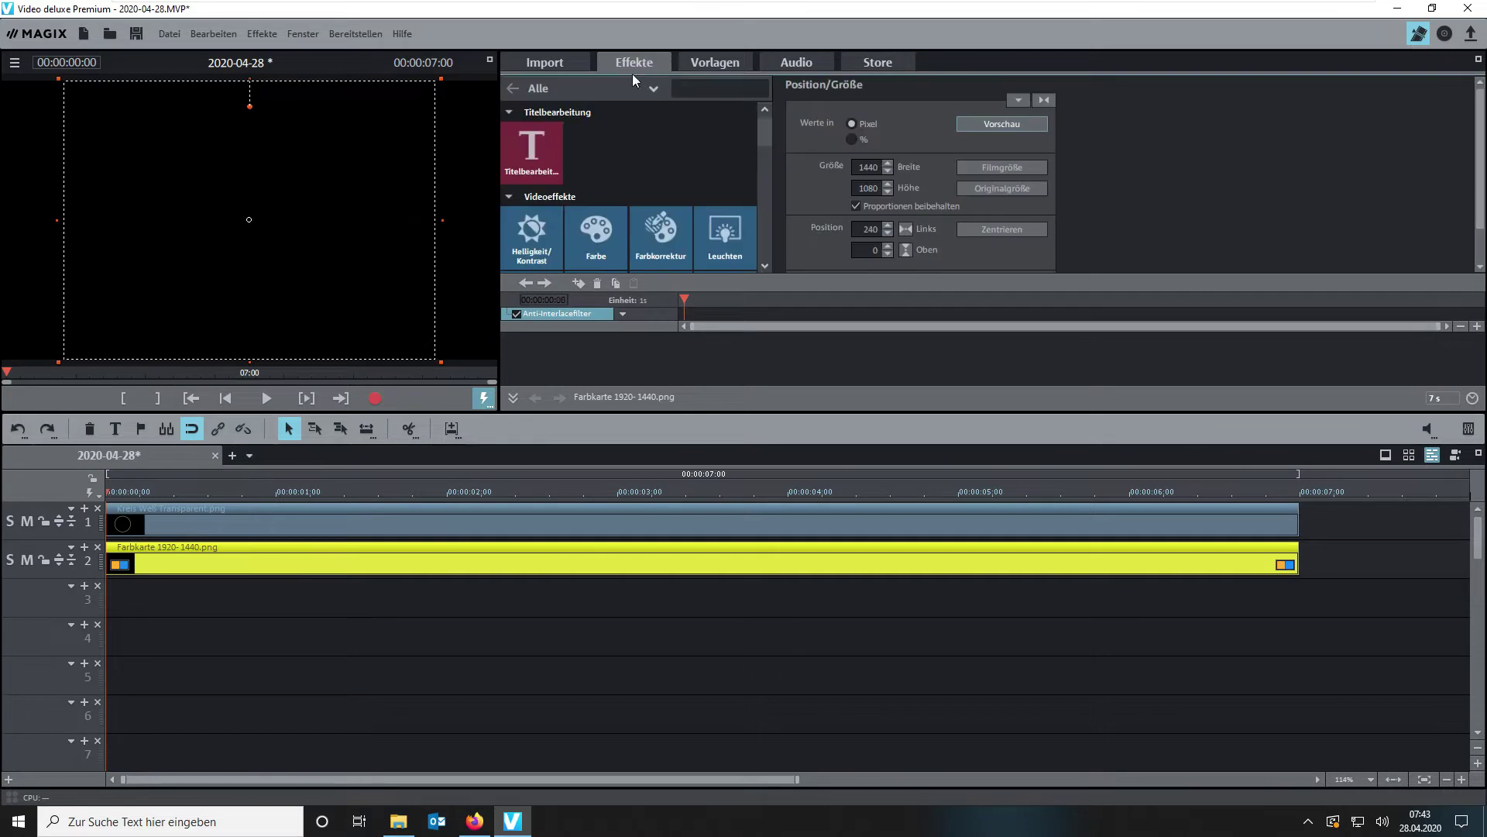
left_click(509, 199)
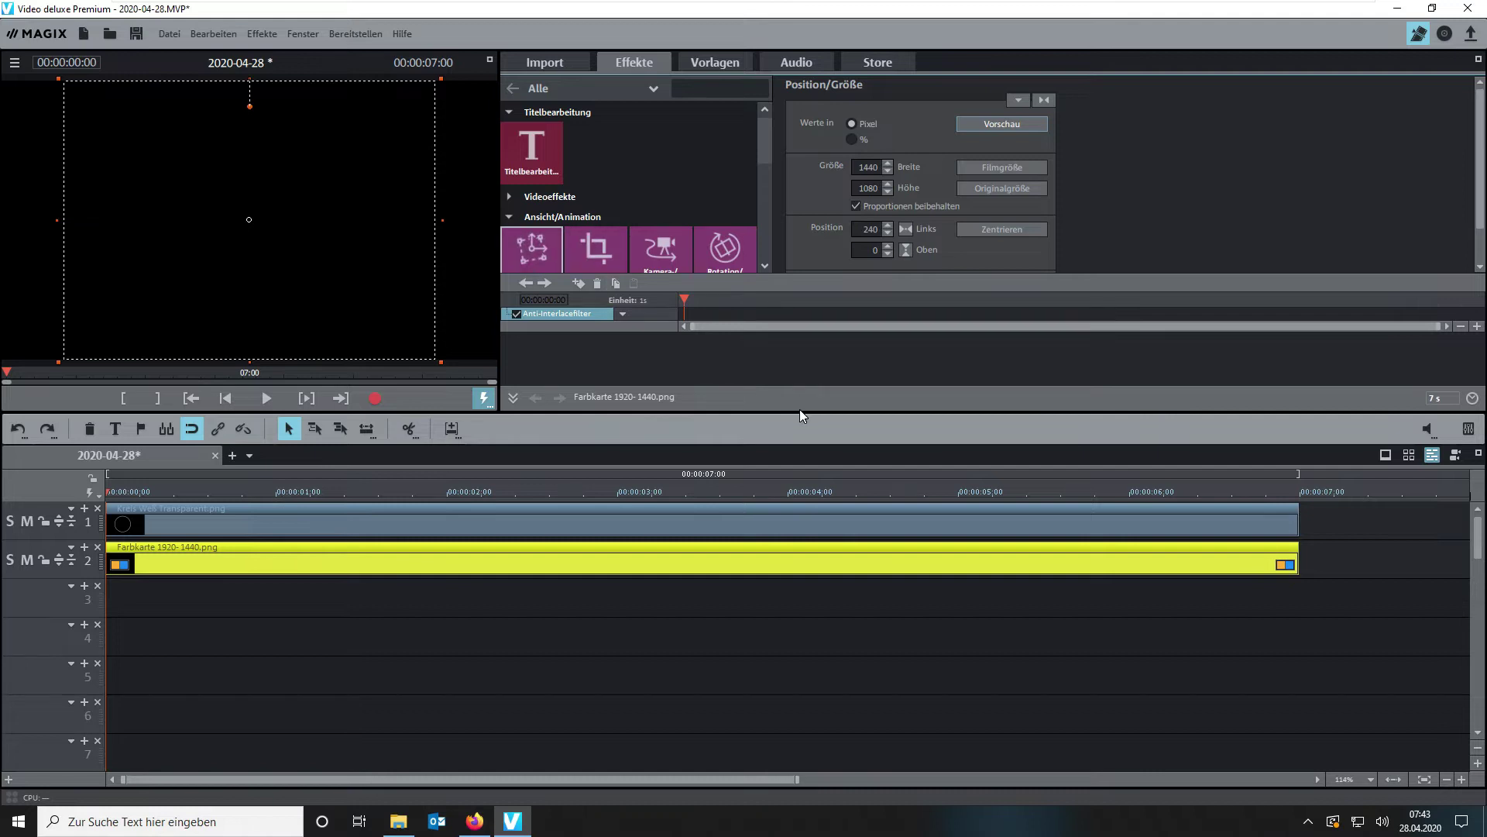
left_click_drag(800, 414, 801, 476)
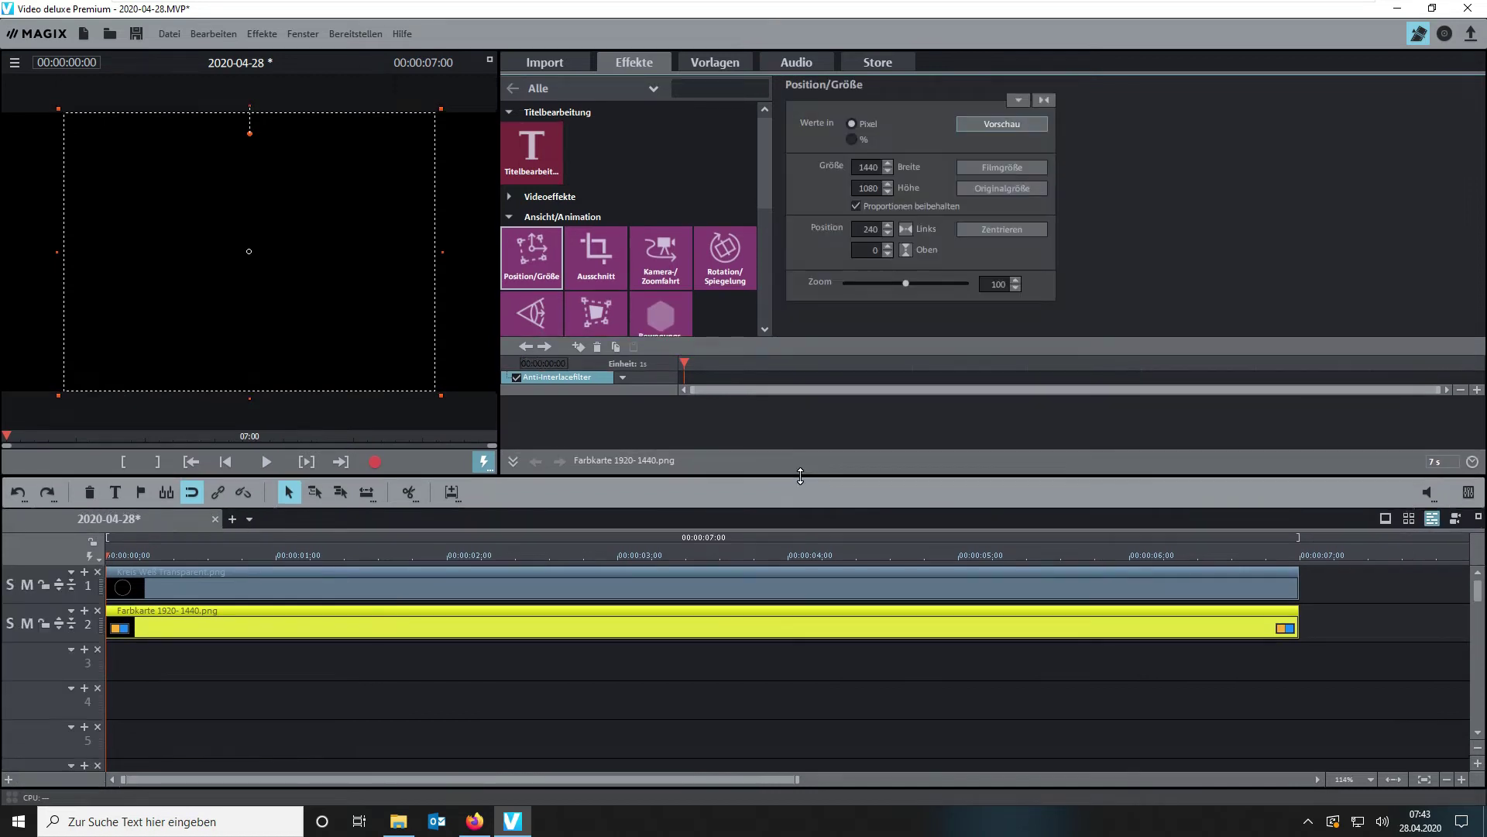
left_click(536, 266)
left_click(582, 349)
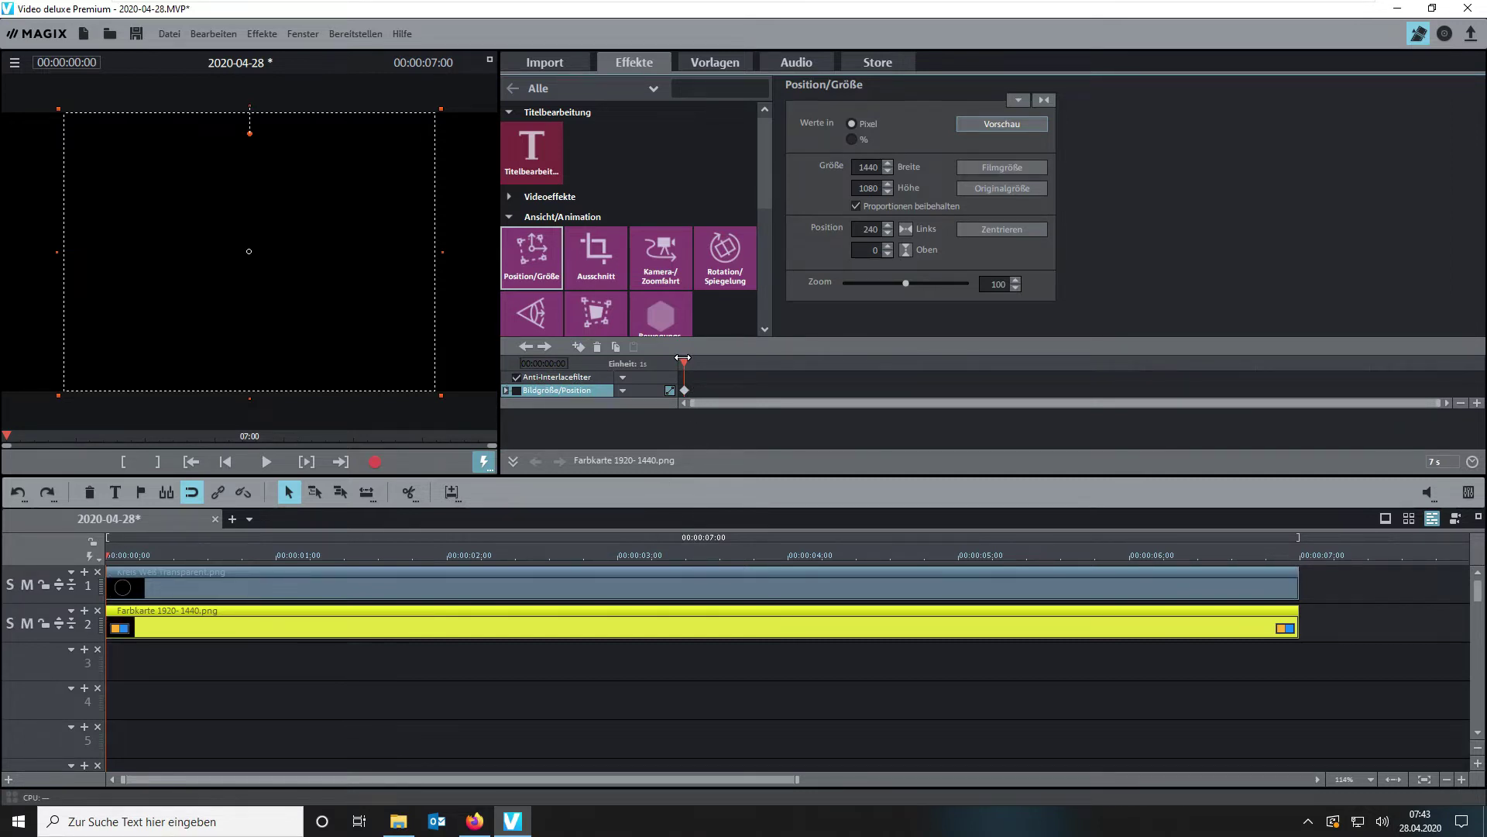
mouse_move(683, 359)
left_mouse_down()
mouse_move(852, 362)
mouse_move(681, 369)
left_mouse_up()
Add a position keyframe at 3 seconds and move the colour card below the frame, to about 180 pixels horizontally and 1197 vertically
left_click(616, 561)
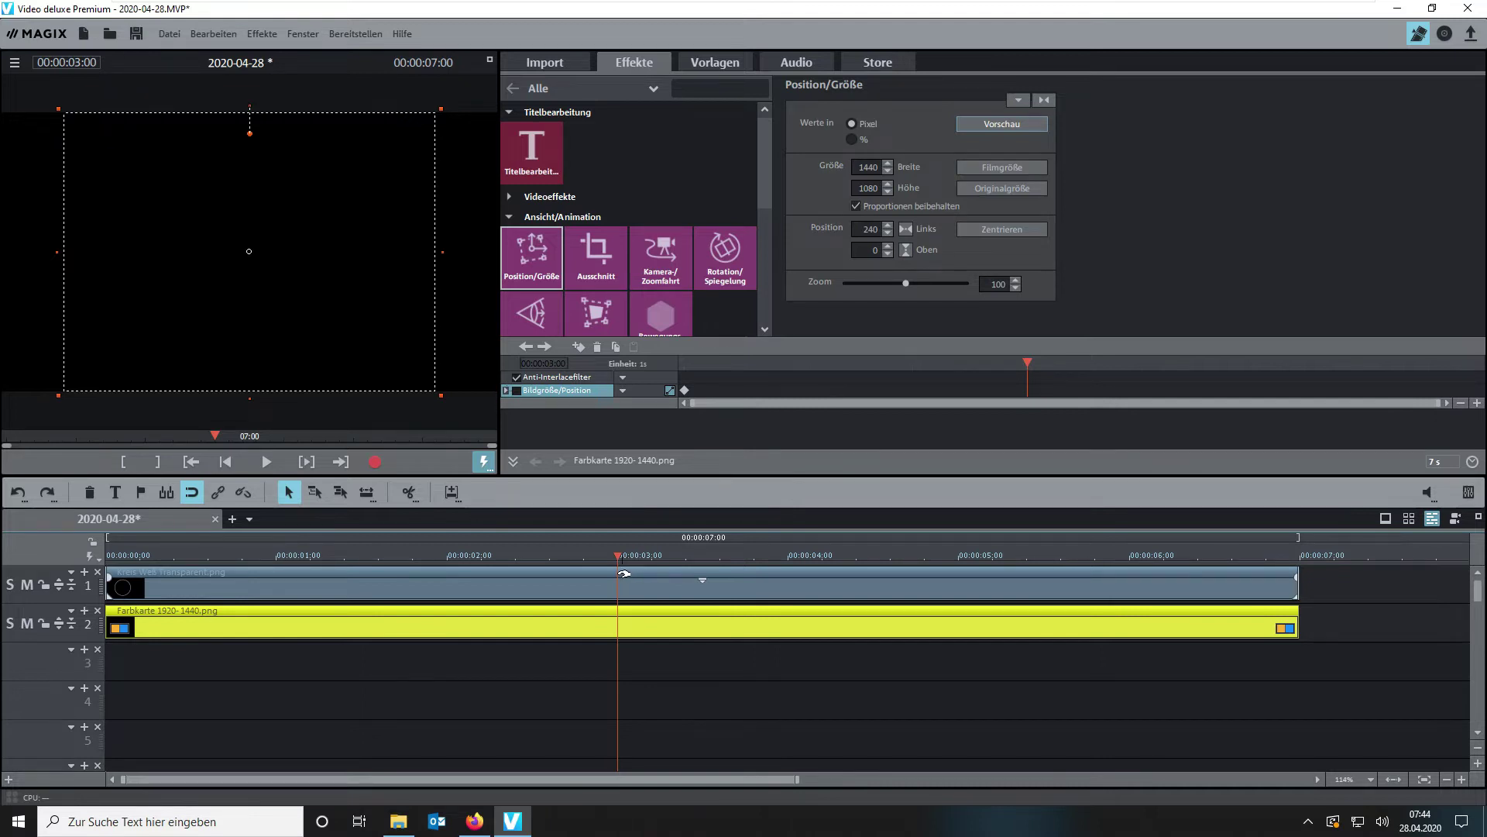
left_click(578, 348)
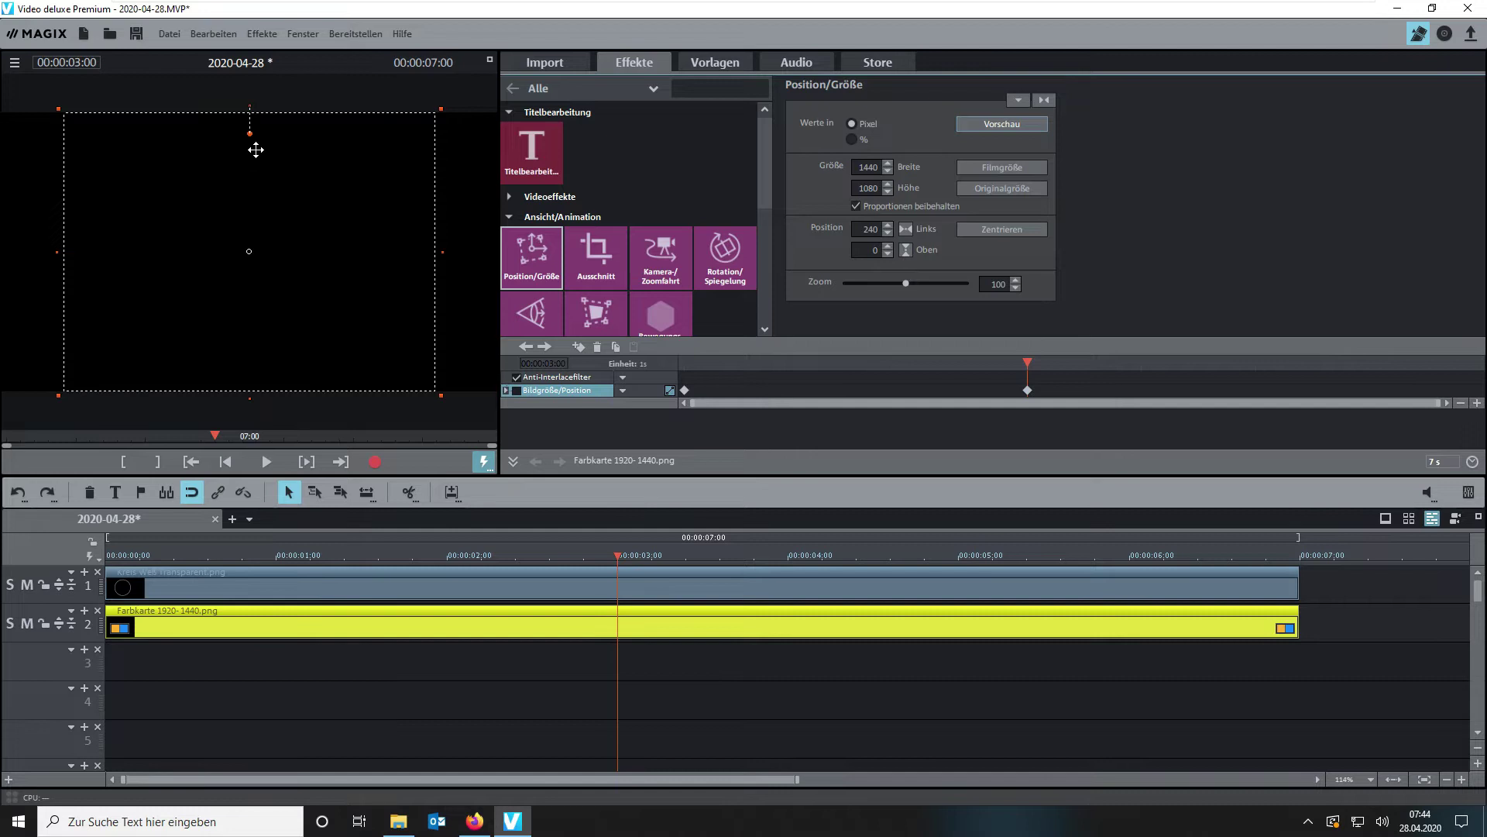
left_click_drag(256, 150, 256, 162)
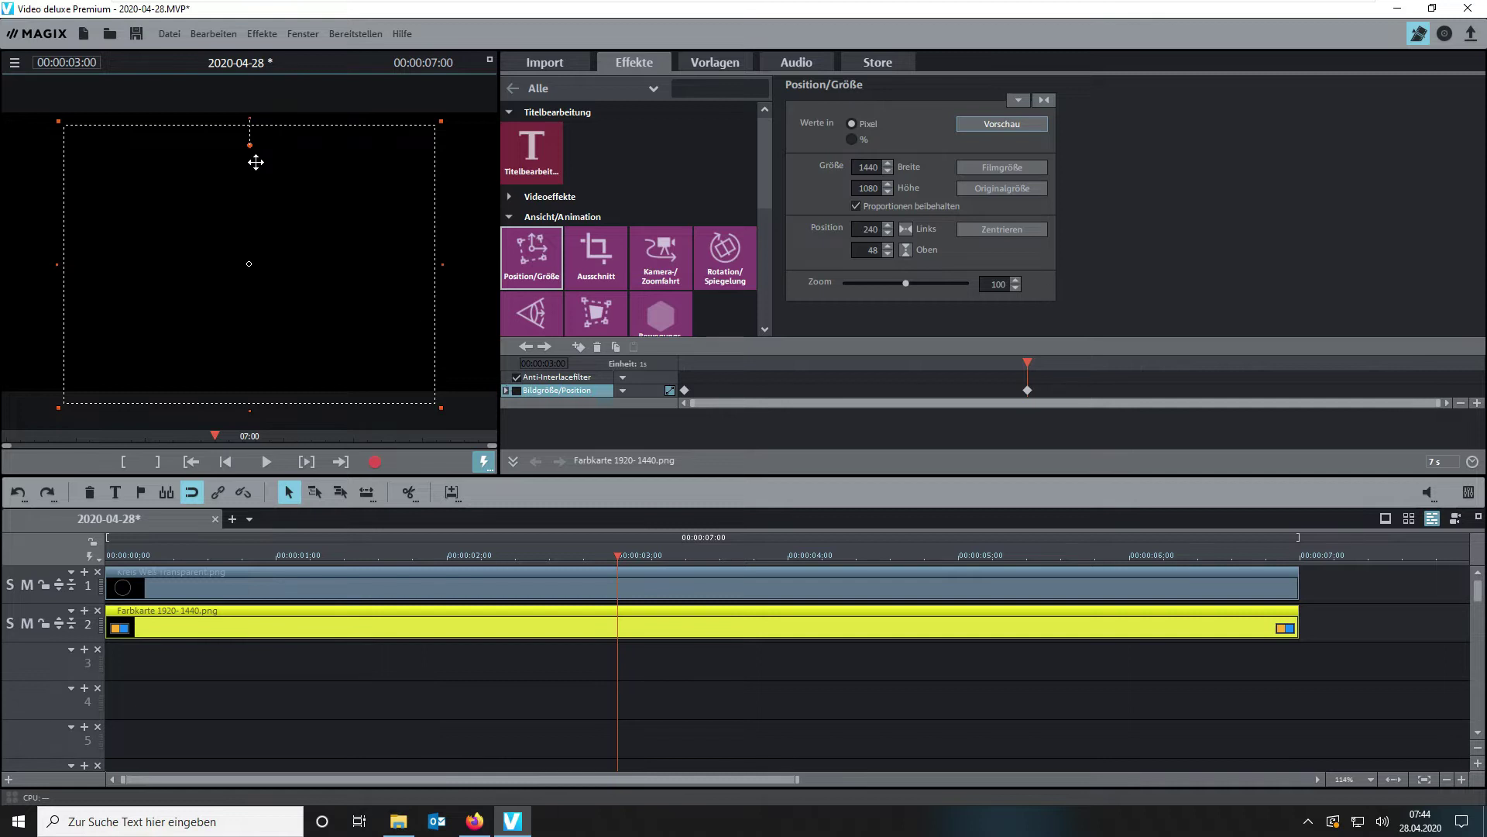
mouse_move(255, 161)
left_mouse_down()
mouse_move(267, 172)
mouse_move(243, 172)
mouse_move(272, 179)
mouse_move(196, 160)
mouse_move(240, 168)
left_mouse_up()
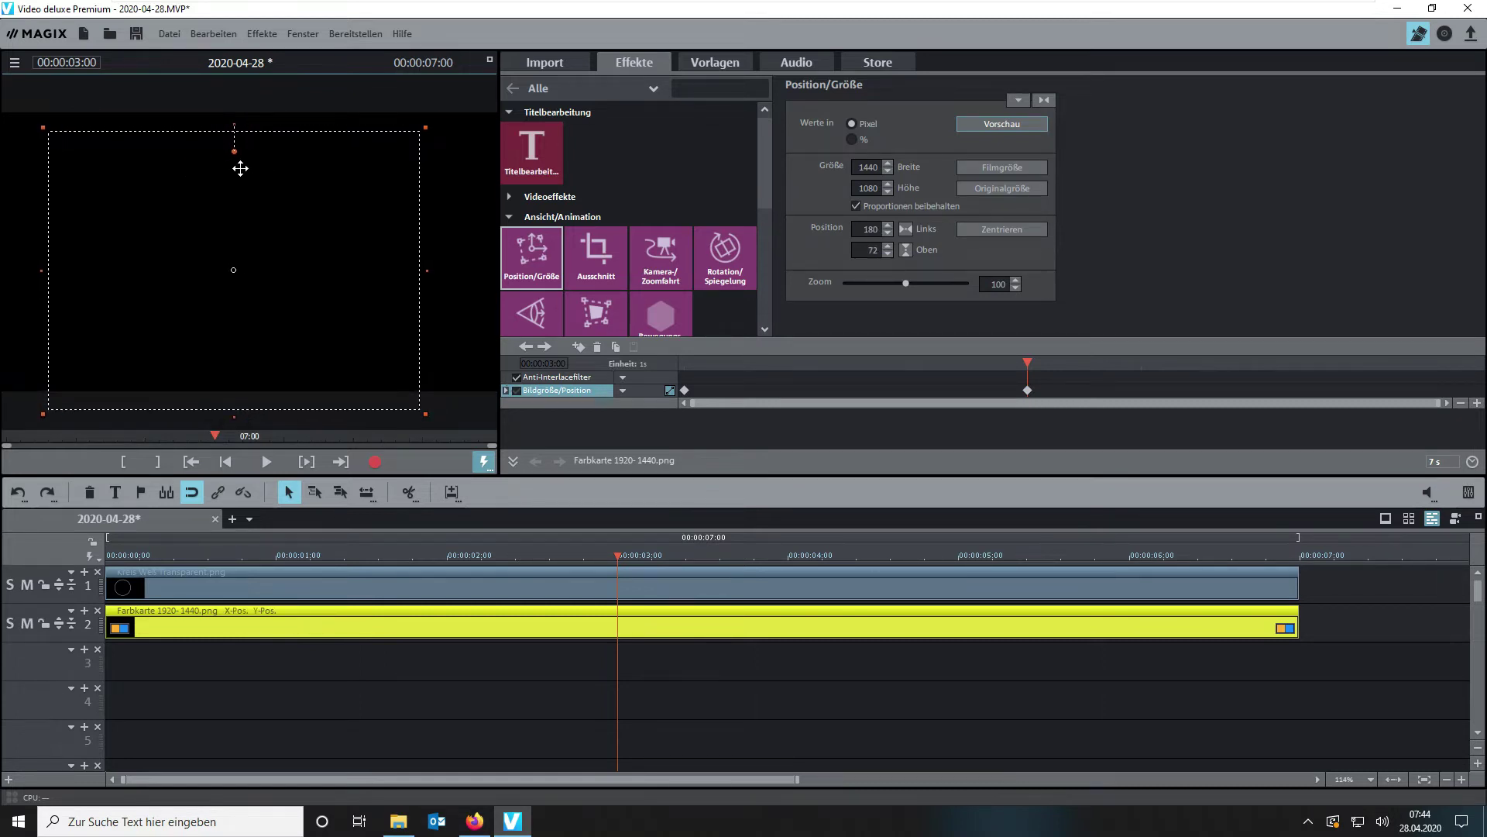
left_click_drag(240, 168, 224, 464)
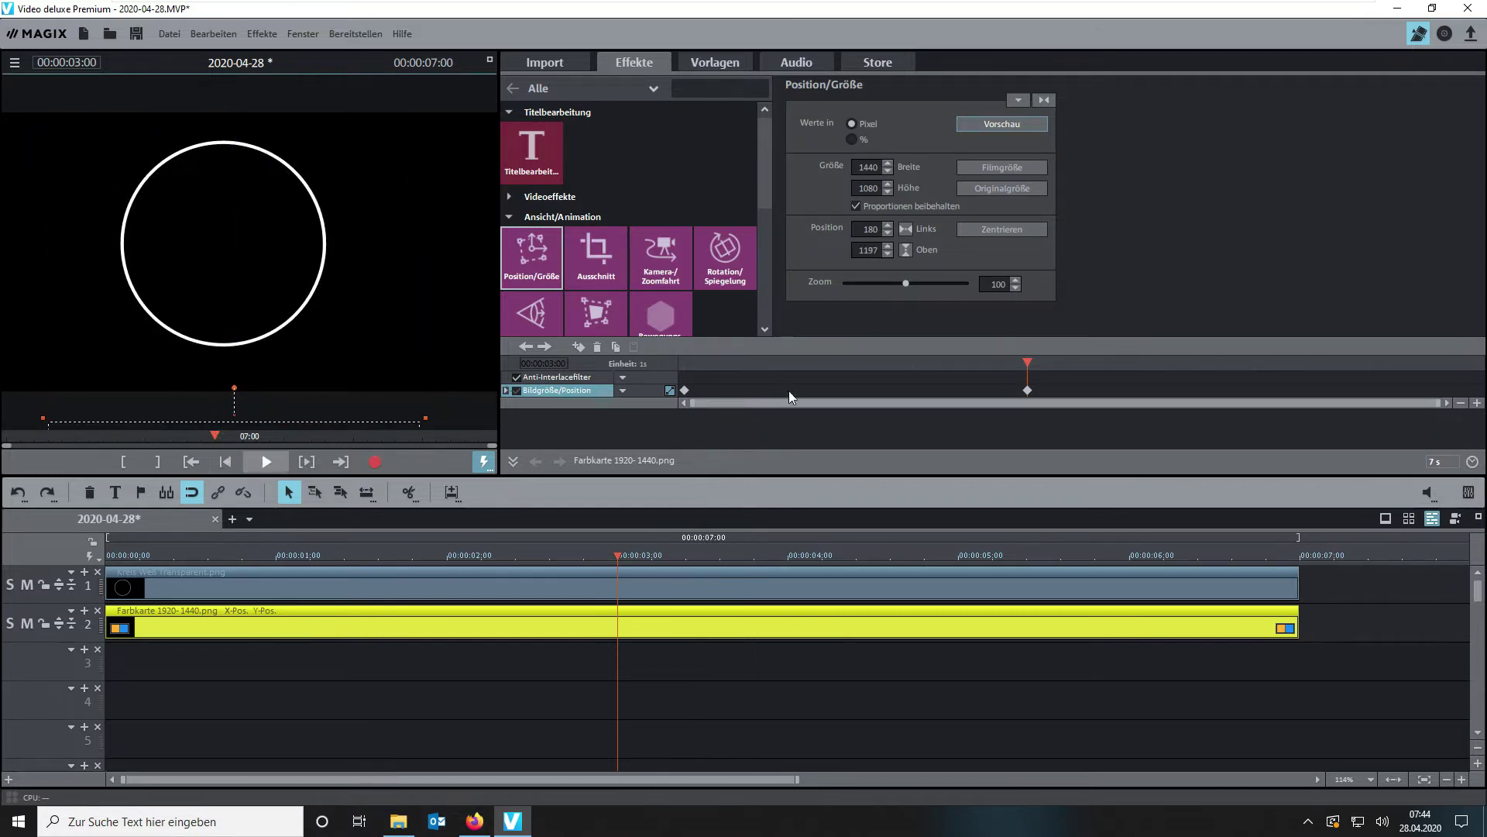
mouse_move(1026, 364)
left_mouse_down()
mouse_move(678, 393)
mouse_move(980, 387)
mouse_move(697, 380)
mouse_move(968, 373)
mouse_move(691, 375)
mouse_move(1000, 370)
left_mouse_up()
left_click(1028, 390)
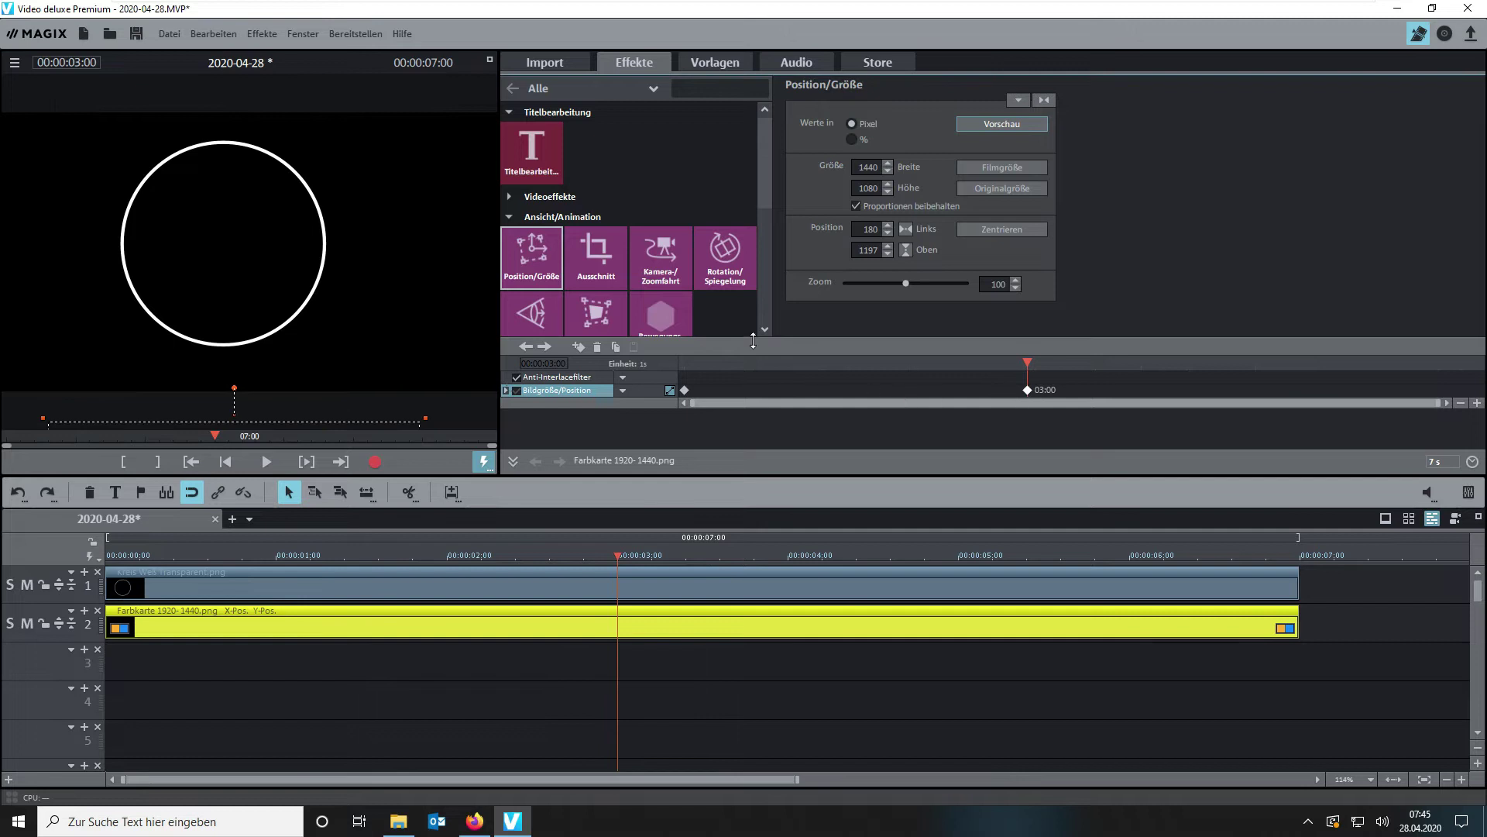
Try an artistic blur of 10 on the colour card and reset it to 0
left_click(509, 198)
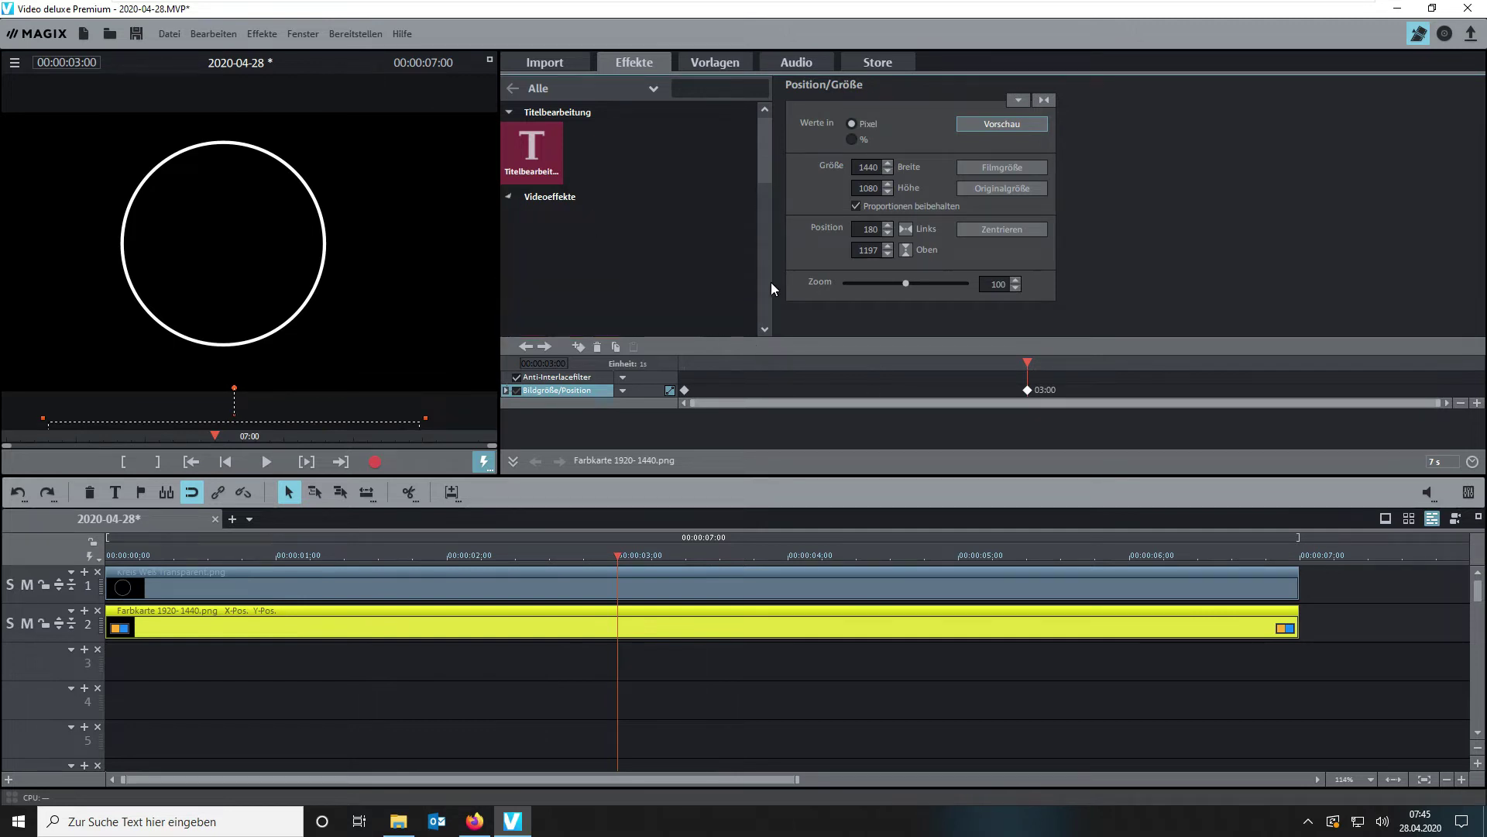
scroll(736, 296, "down", 1)
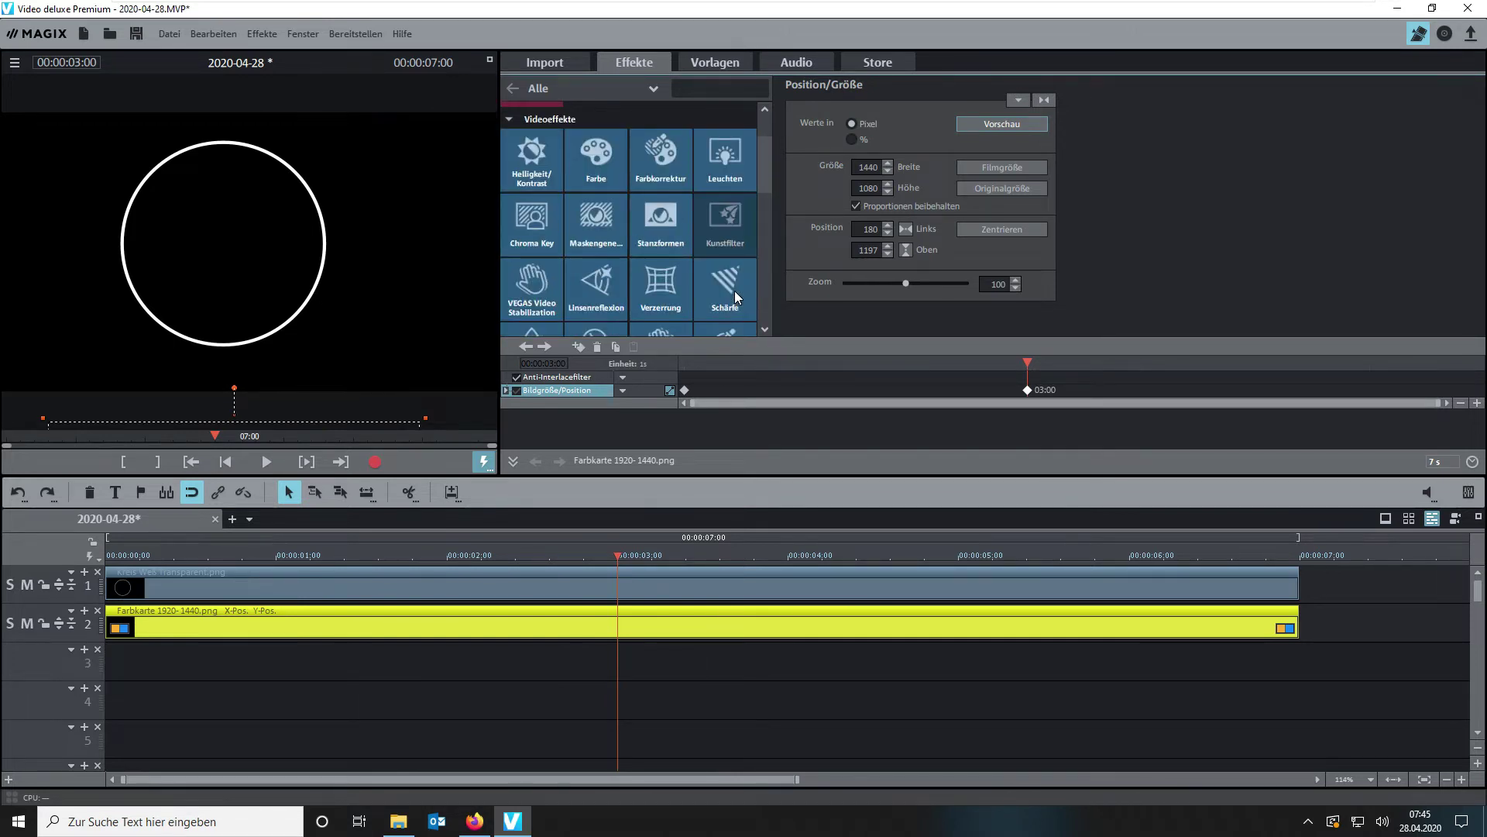
left_click(735, 291)
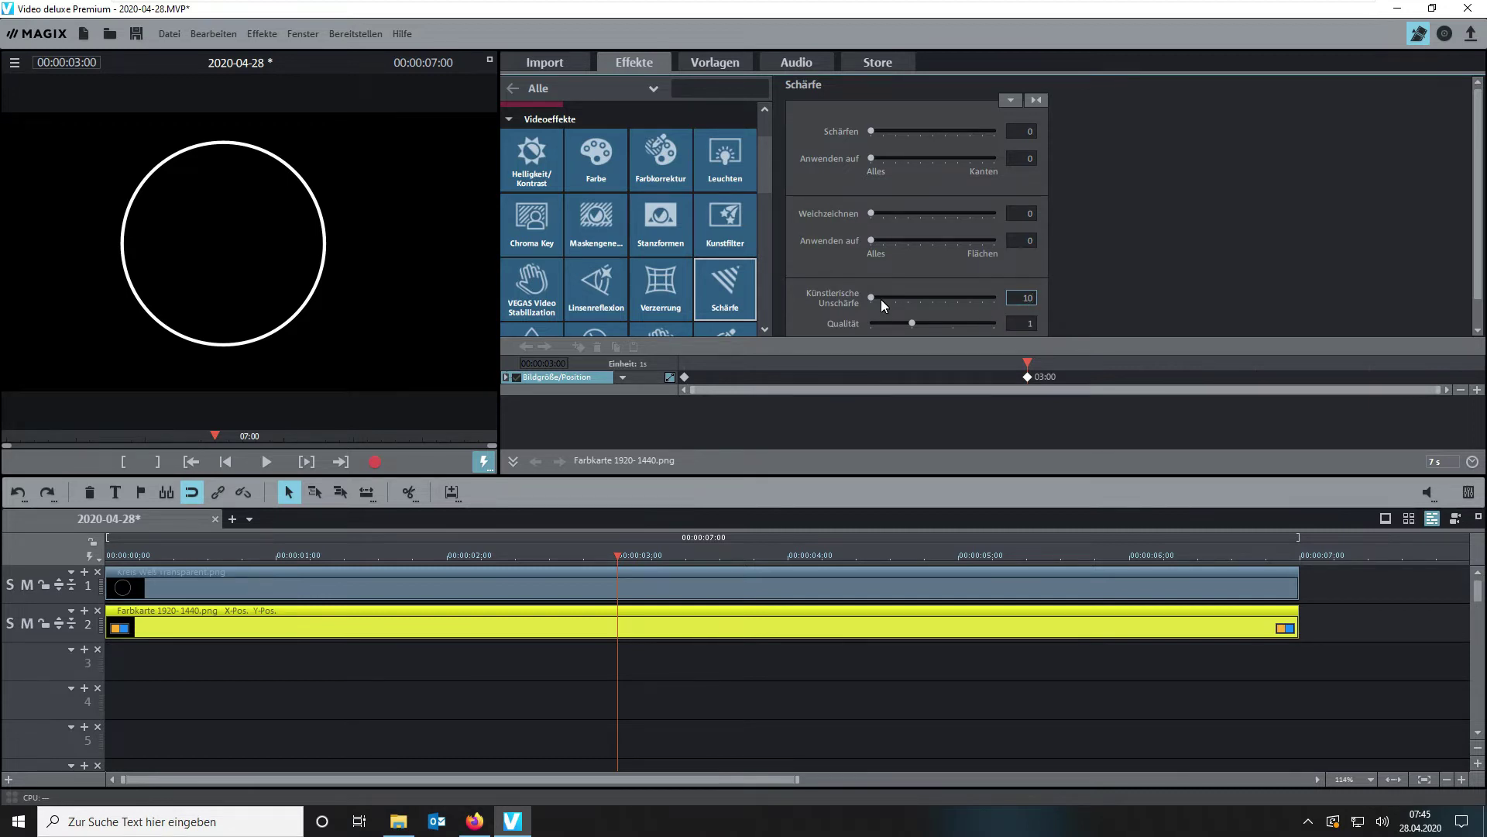
key("Return")
left_click_drag(1028, 363, 631, 389)
double_click(1026, 298)
type("0")
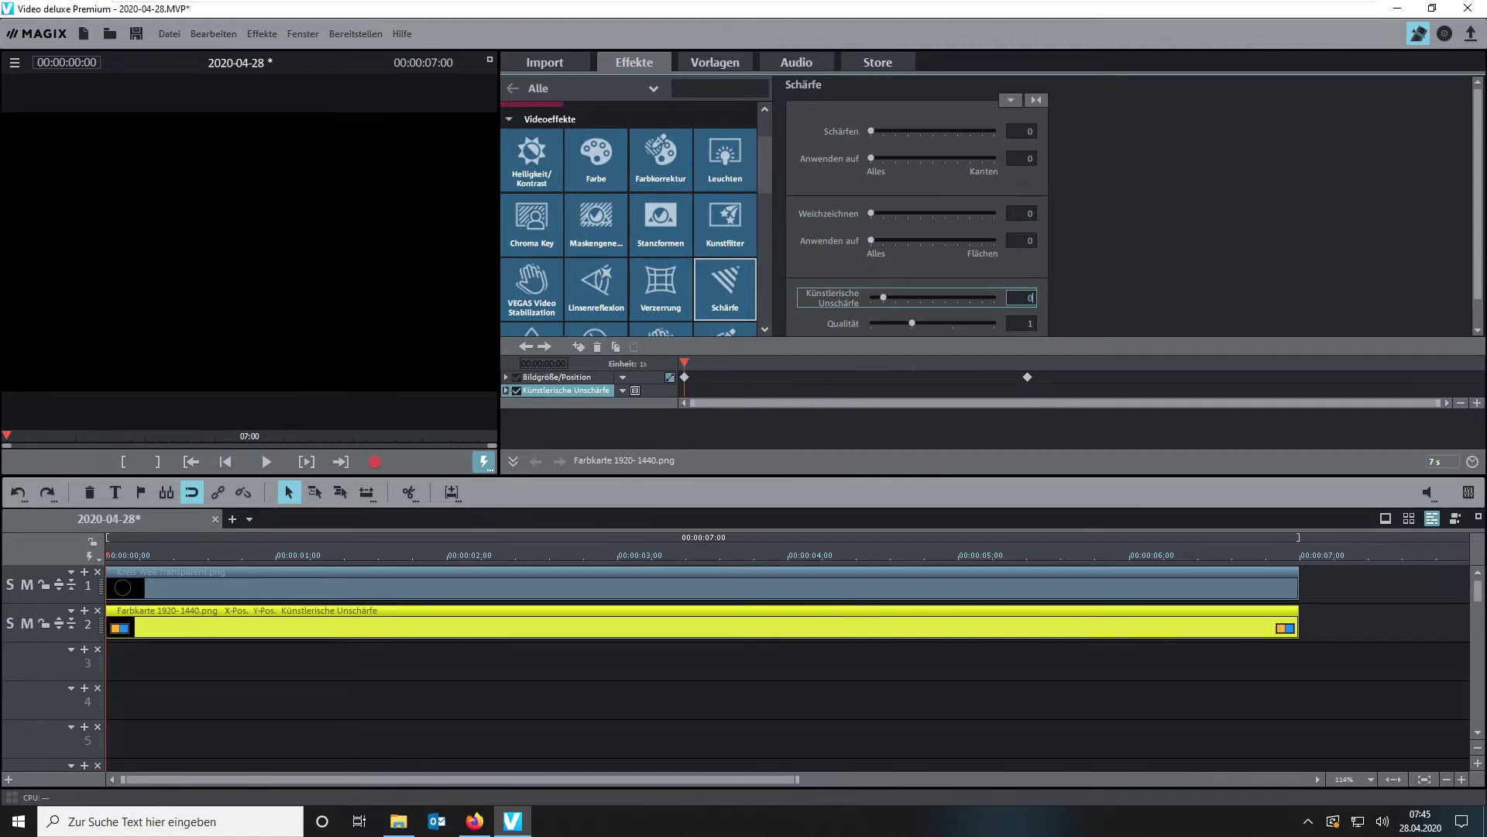
key("Return")
Play and scrub the animation from the start to check how the colour card reveals the circle
mouse_move(678, 361)
left_mouse_down()
mouse_move(958, 370)
mouse_move(677, 391)
mouse_move(1034, 370)
mouse_move(688, 378)
left_mouse_up()
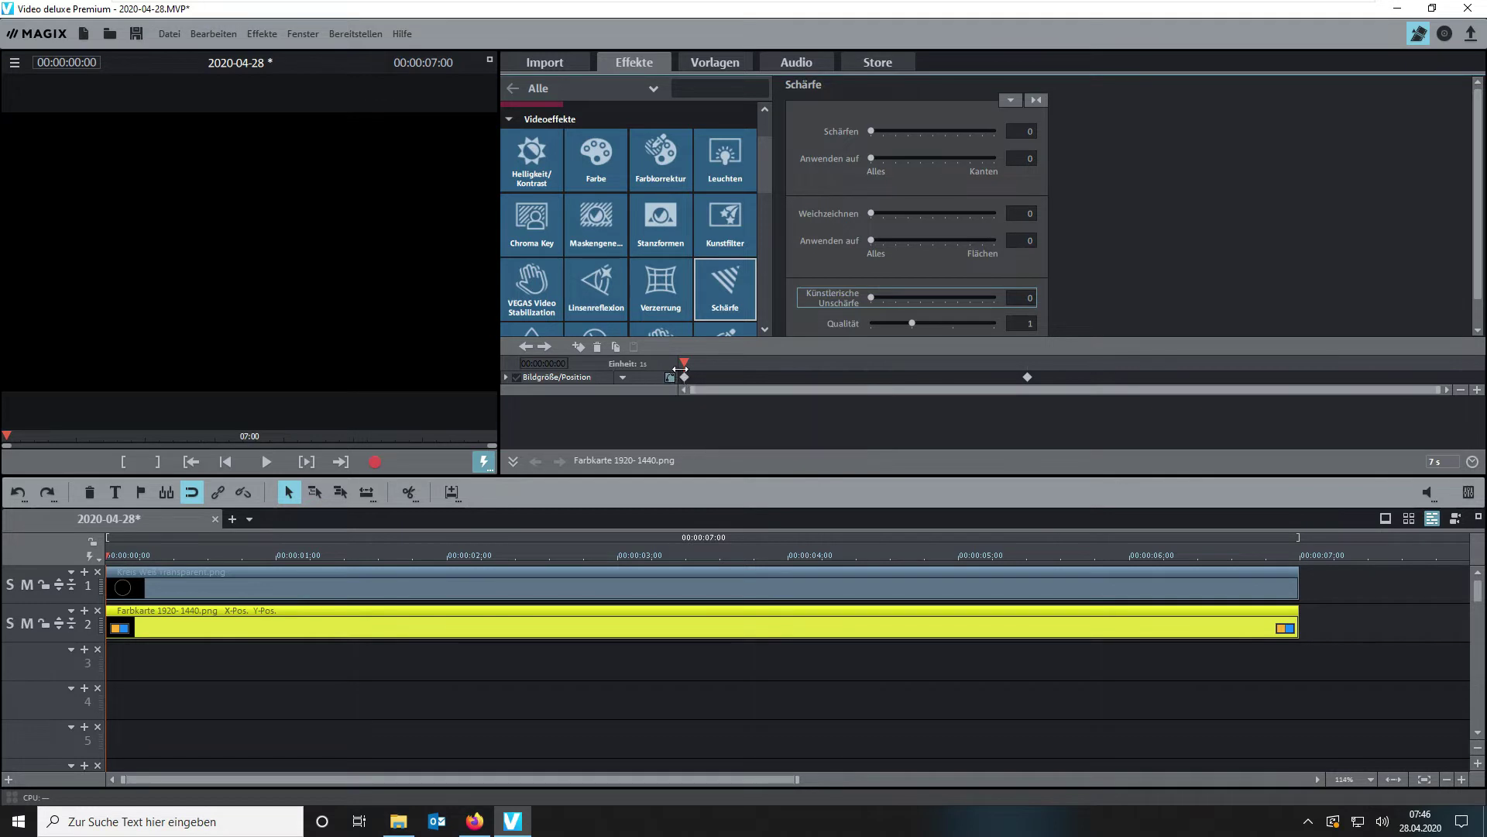
left_click(688, 362)
key("space")
key("space")
left_click(685, 377)
left_click_drag(685, 363, 844, 360)
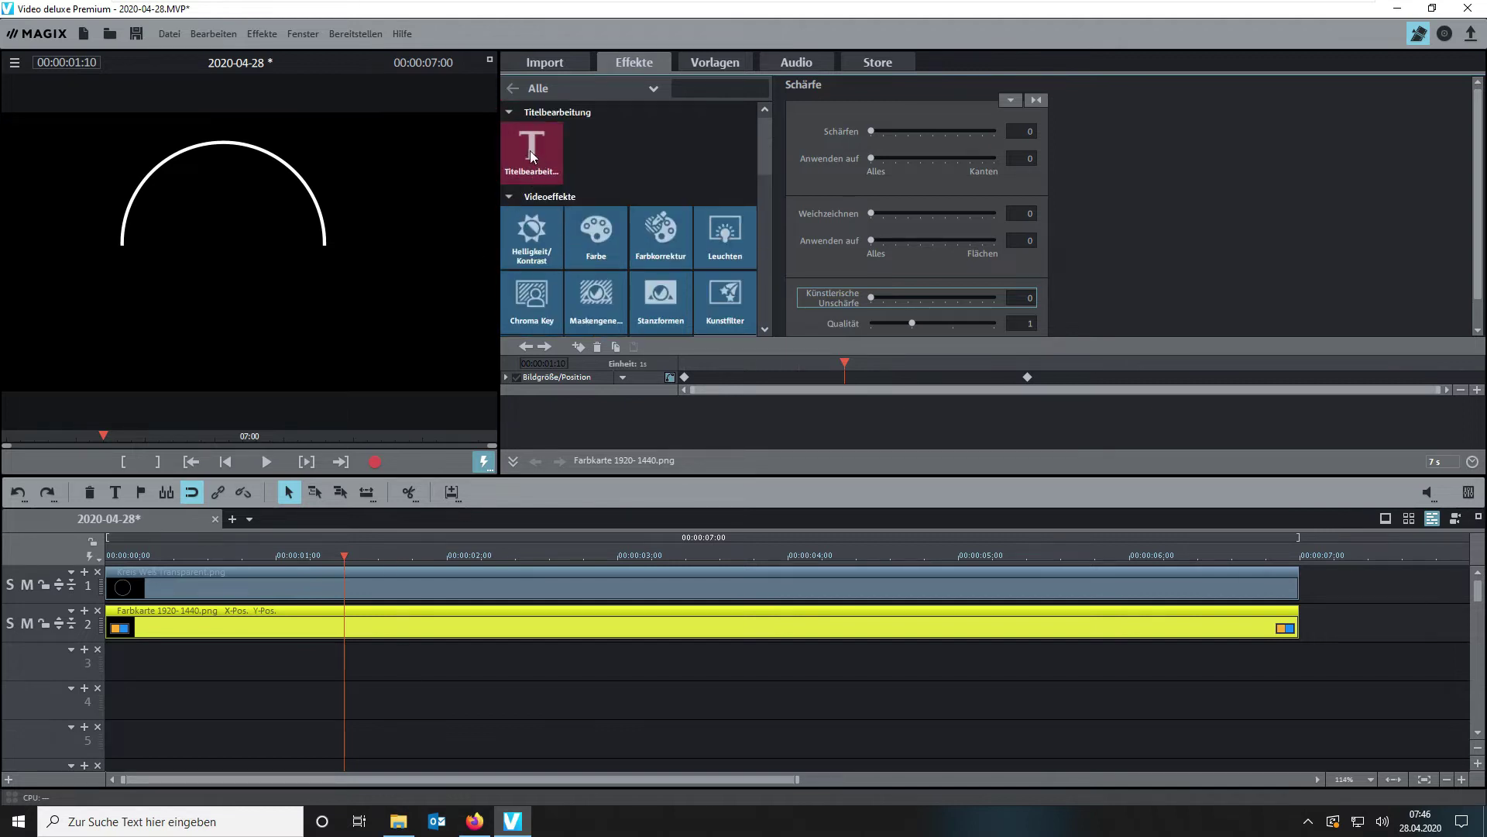
Add a title reading "INTRO" on track 3 and set its font to Arial Black
left_click(531, 151)
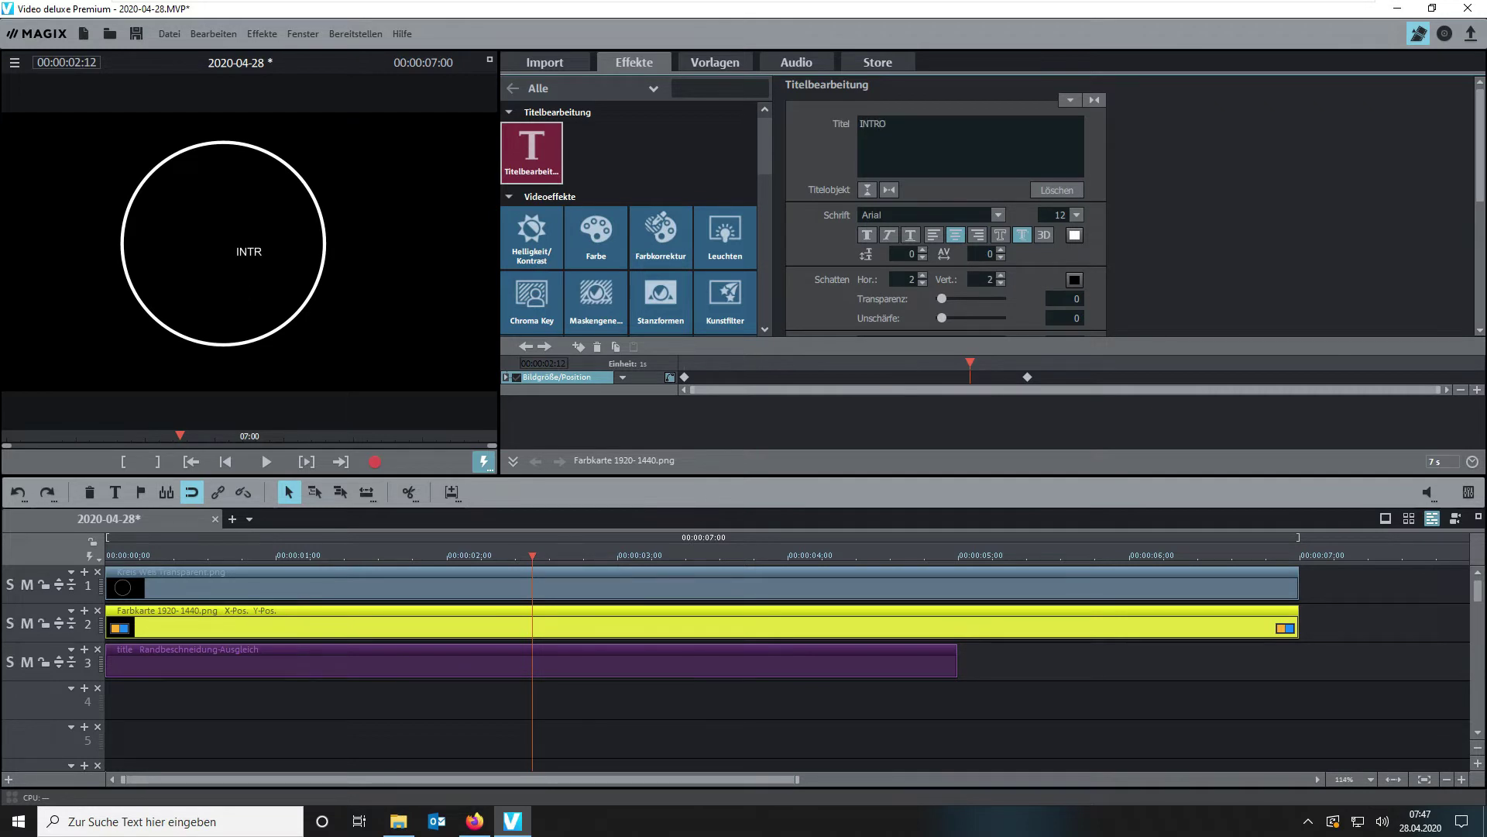
left_click(903, 219)
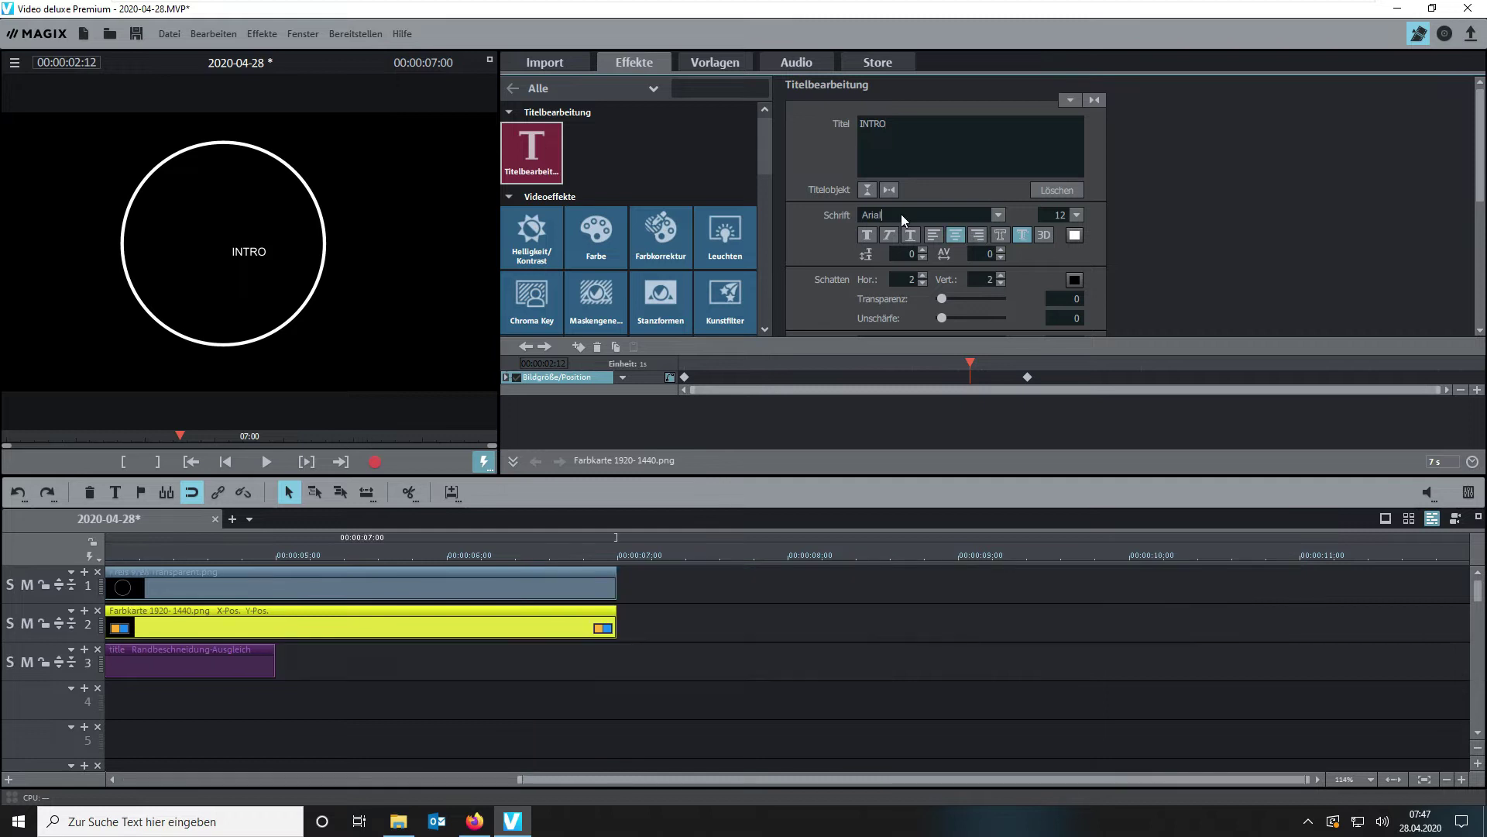
left_click(997, 213)
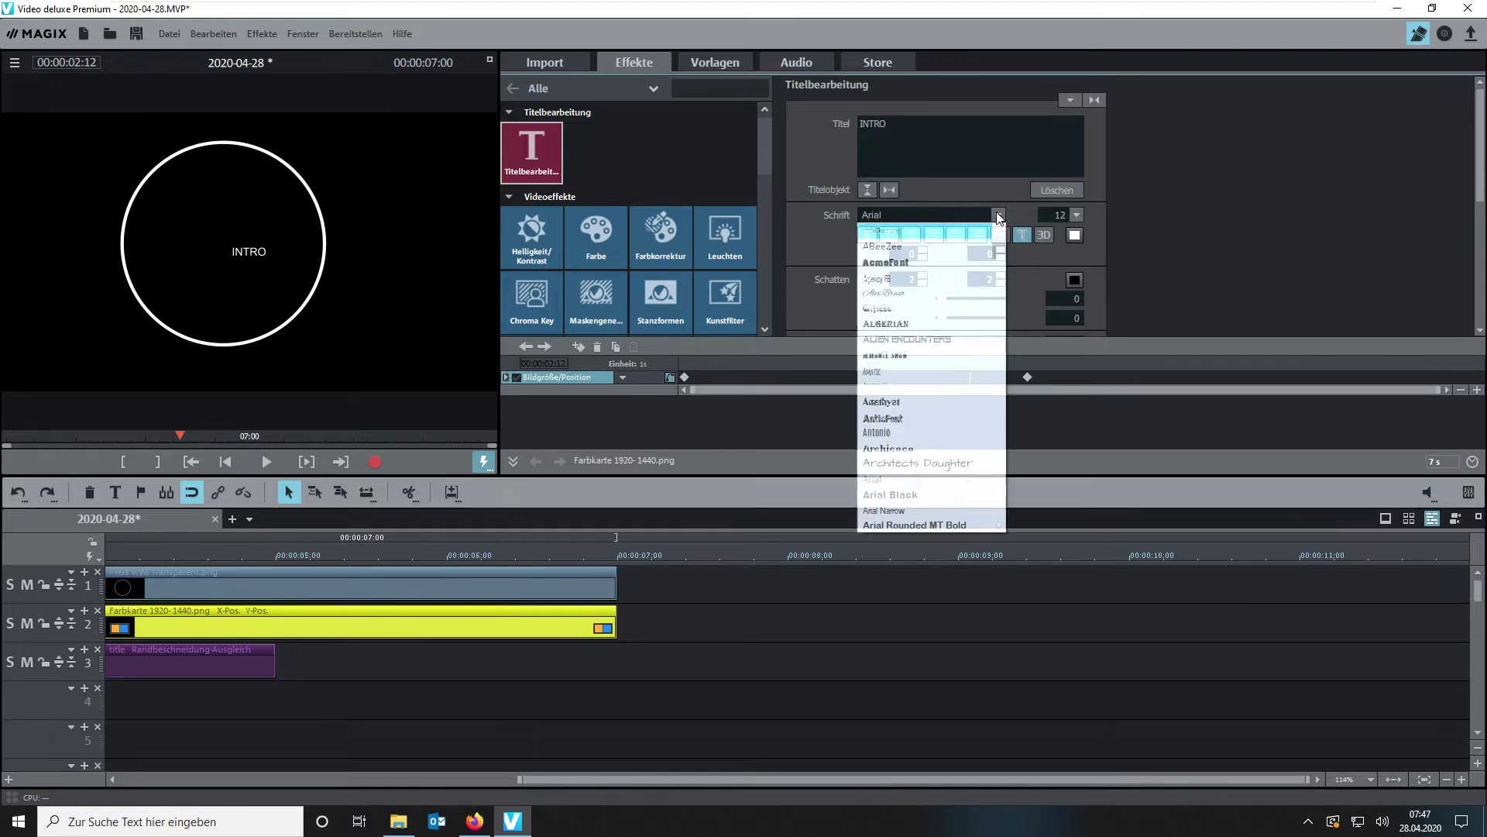
left_click(921, 495)
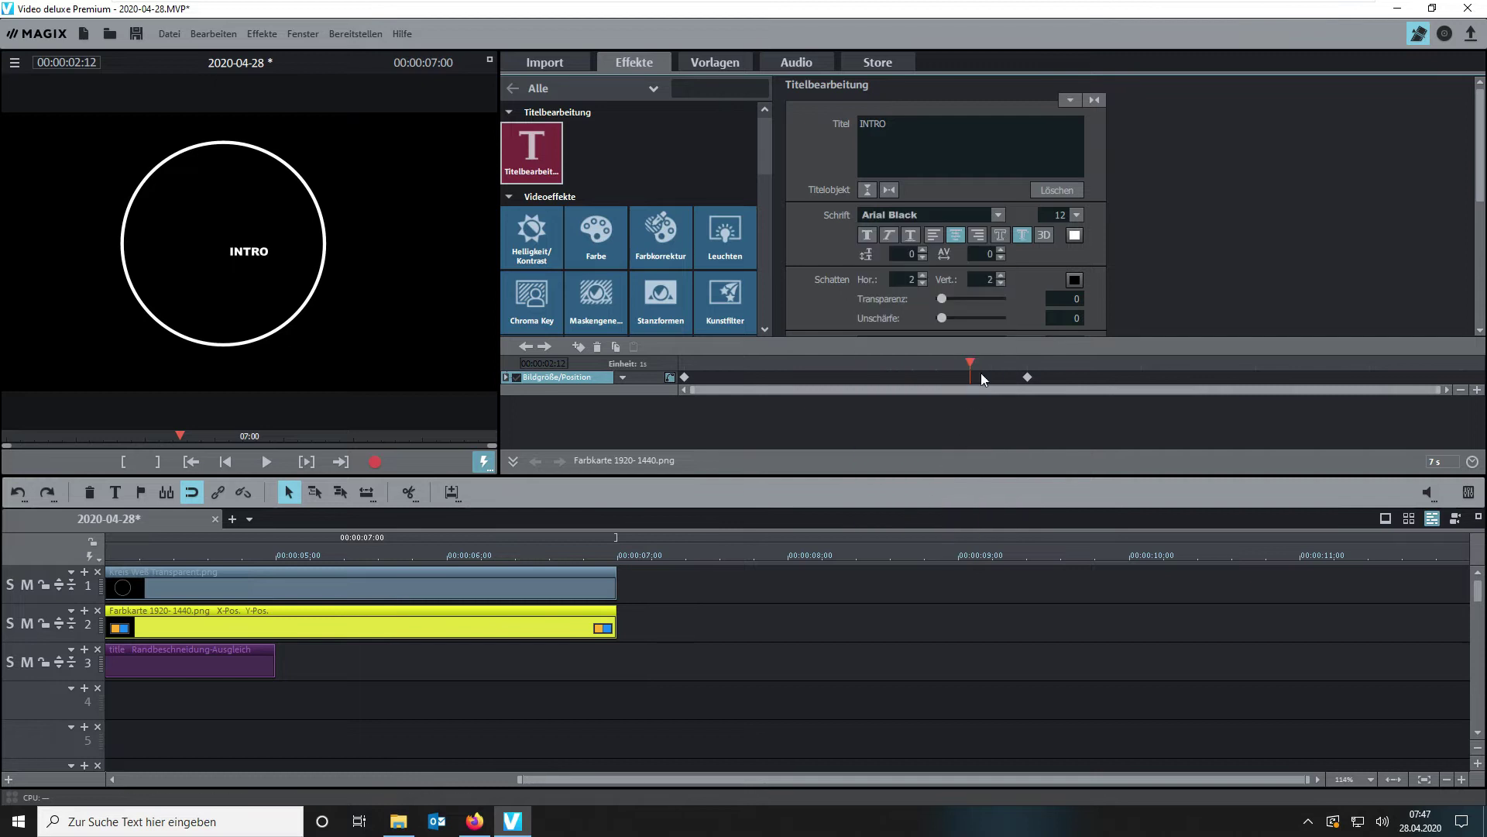
Set the INTRO title's font size to 30 and move it into the upper half of the circle
left_click(1076, 216)
left_click_drag(1076, 346, 1076, 332)
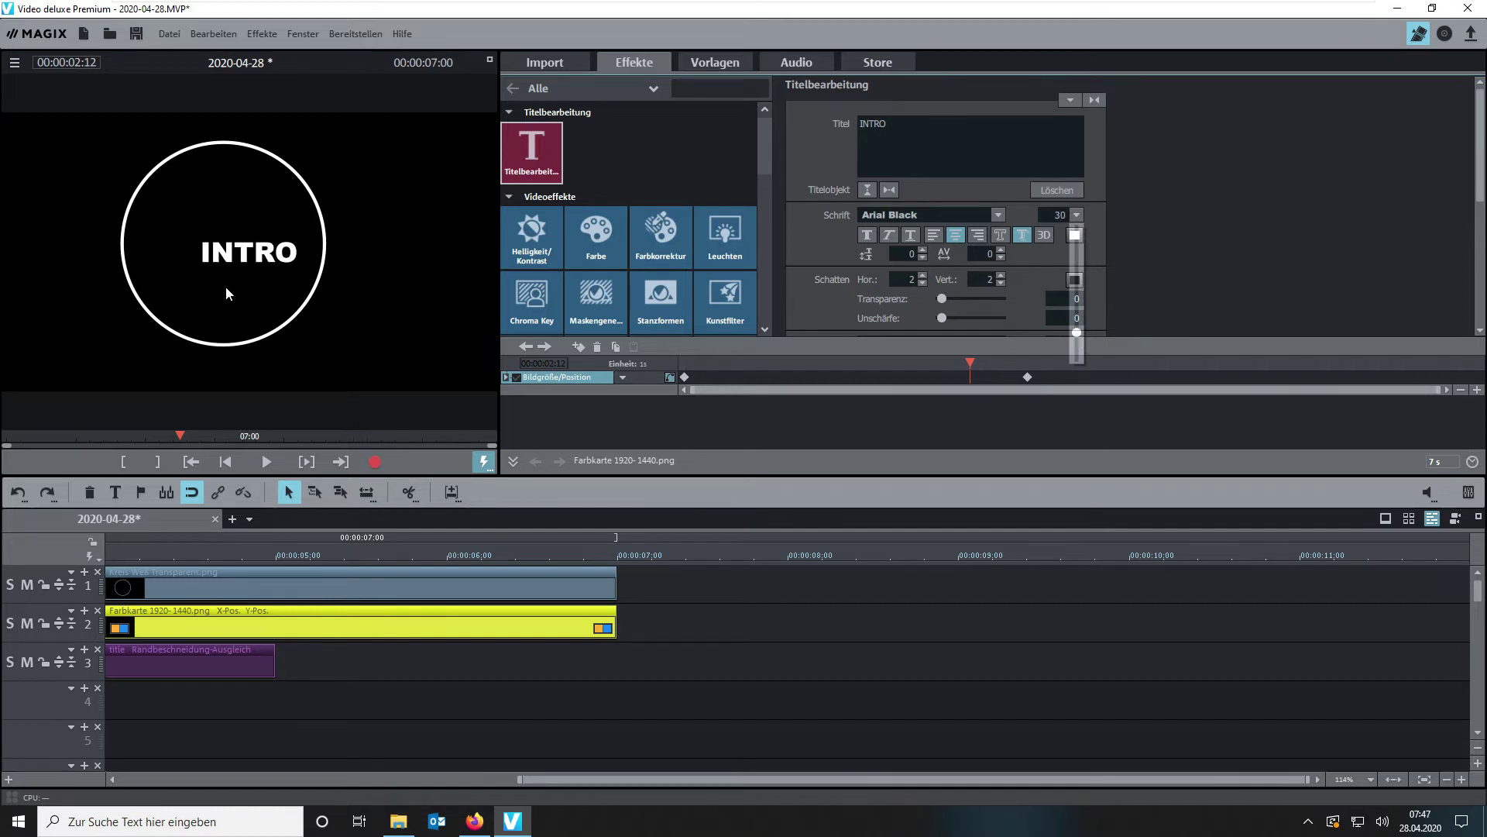
left_click_drag(237, 260, 211, 222)
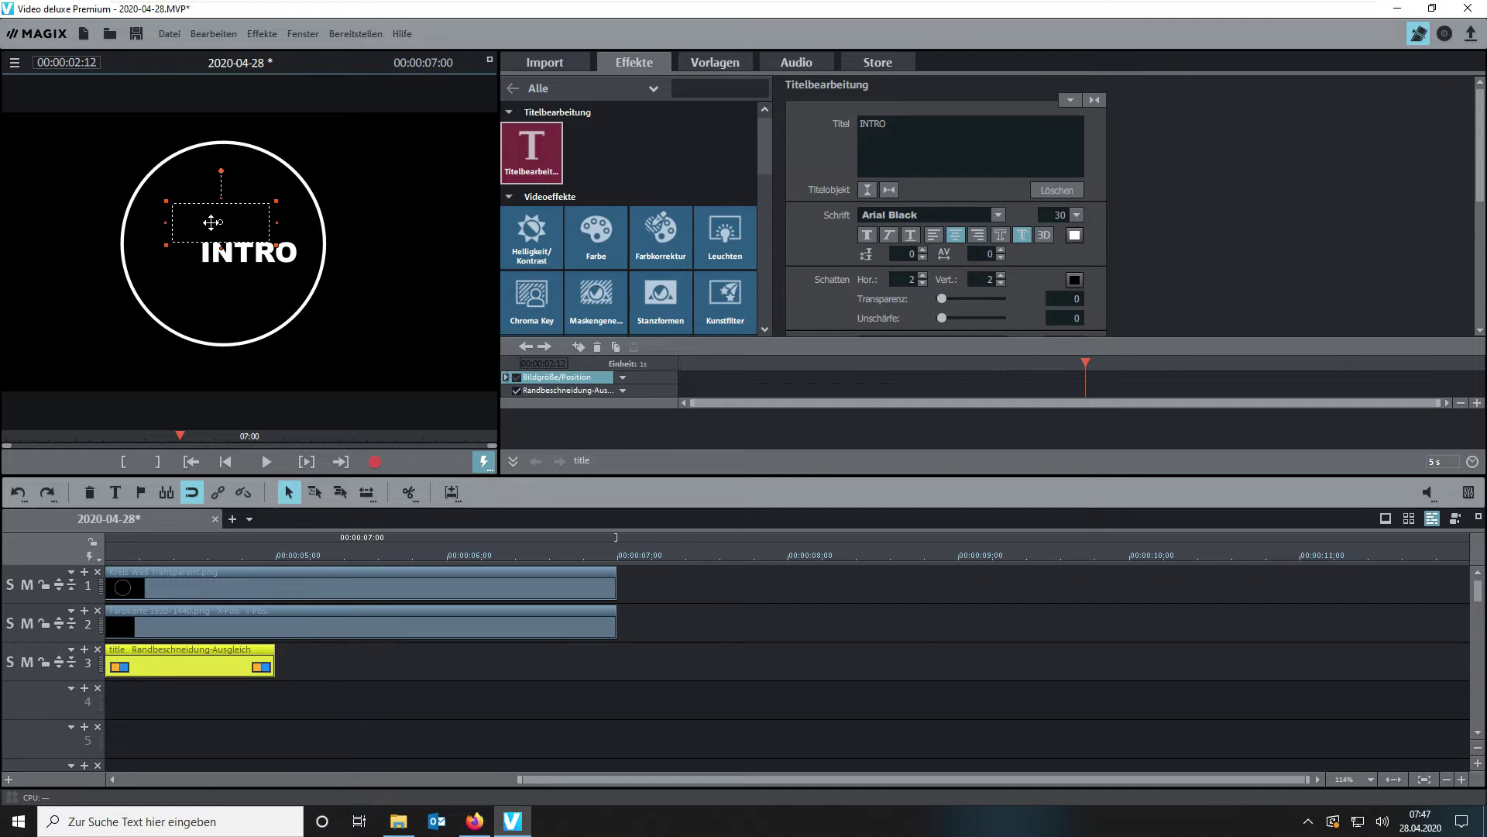
left_click_drag(211, 222, 213, 222)
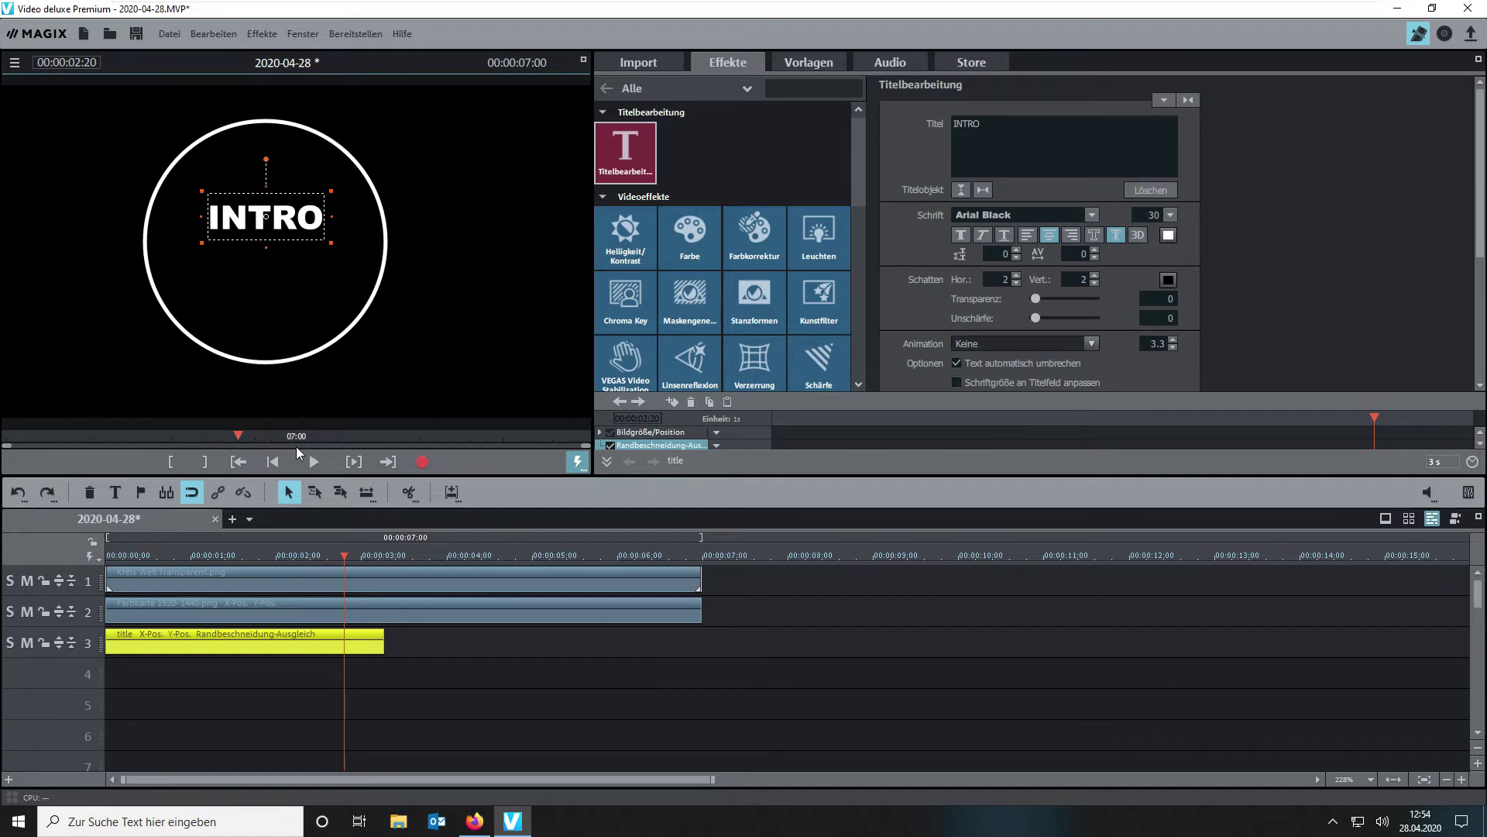
Duplicate the INTRO title onto track 4 and move the copy directly beneath the original inside the circle
left_click(249, 643)
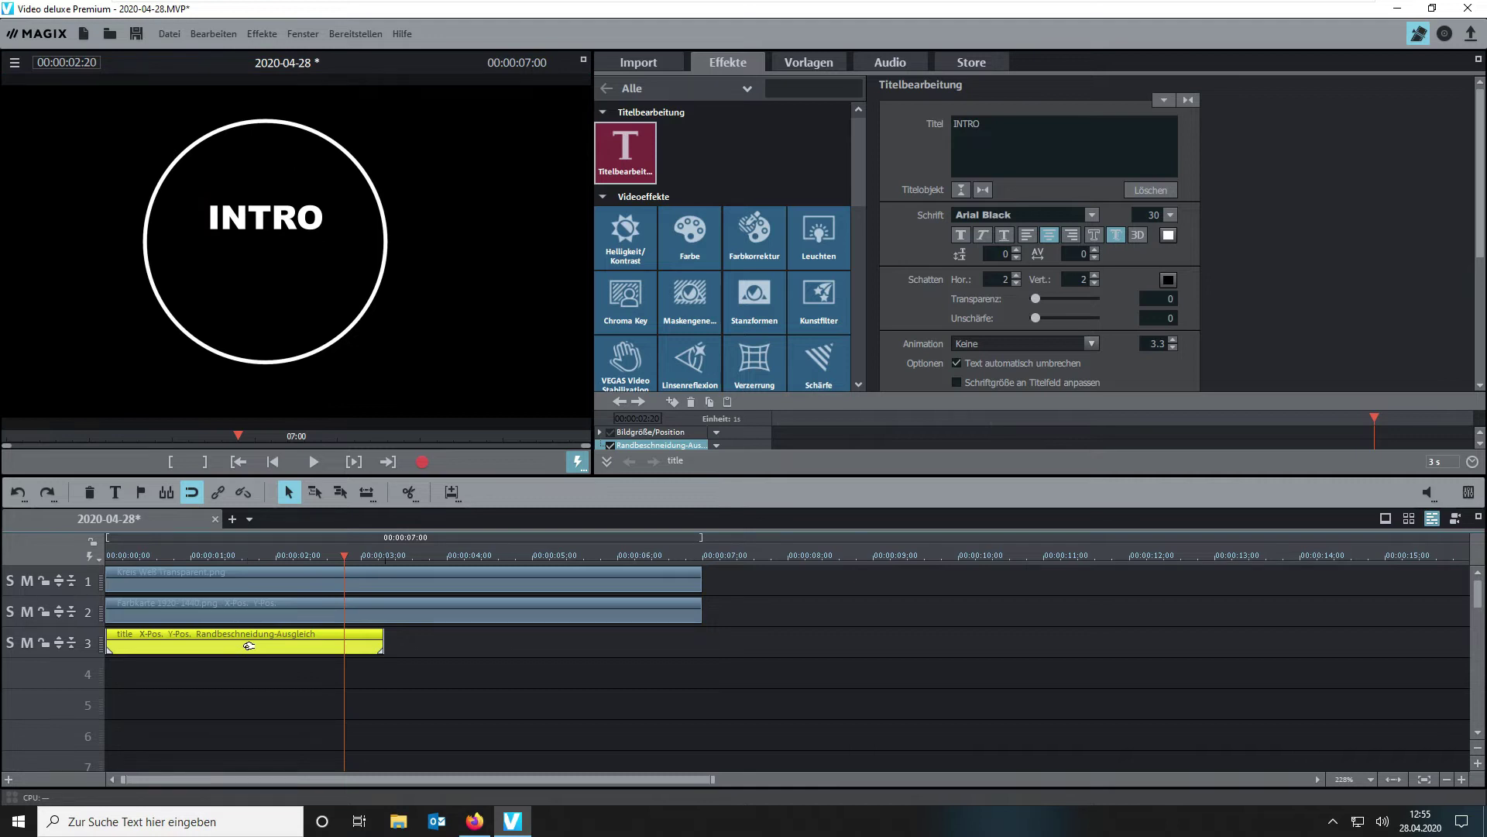
left_click_drag(249, 646, 249, 664)
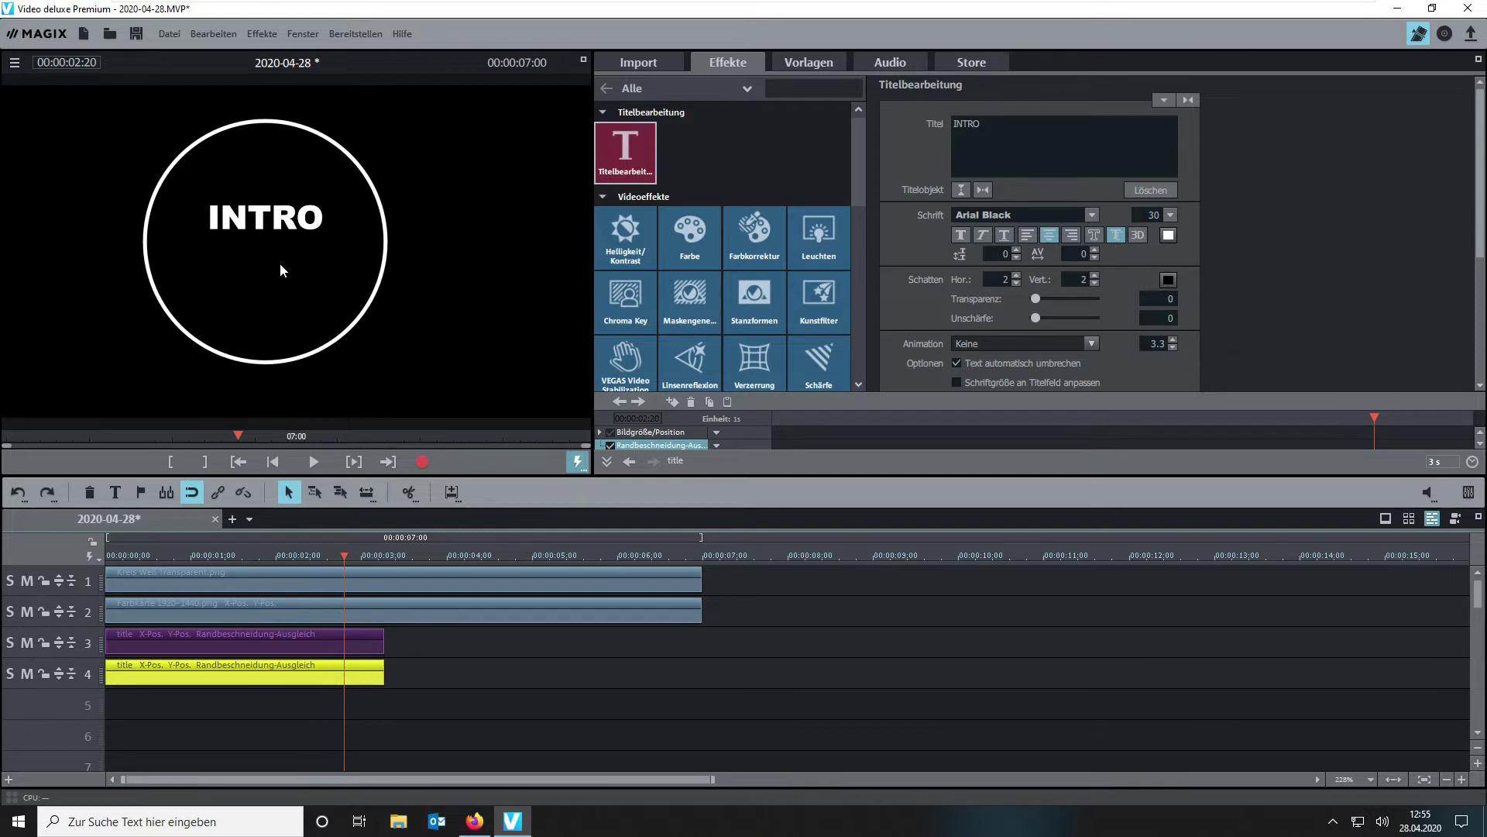
left_click(279, 222)
left_click_drag(280, 219, 278, 263)
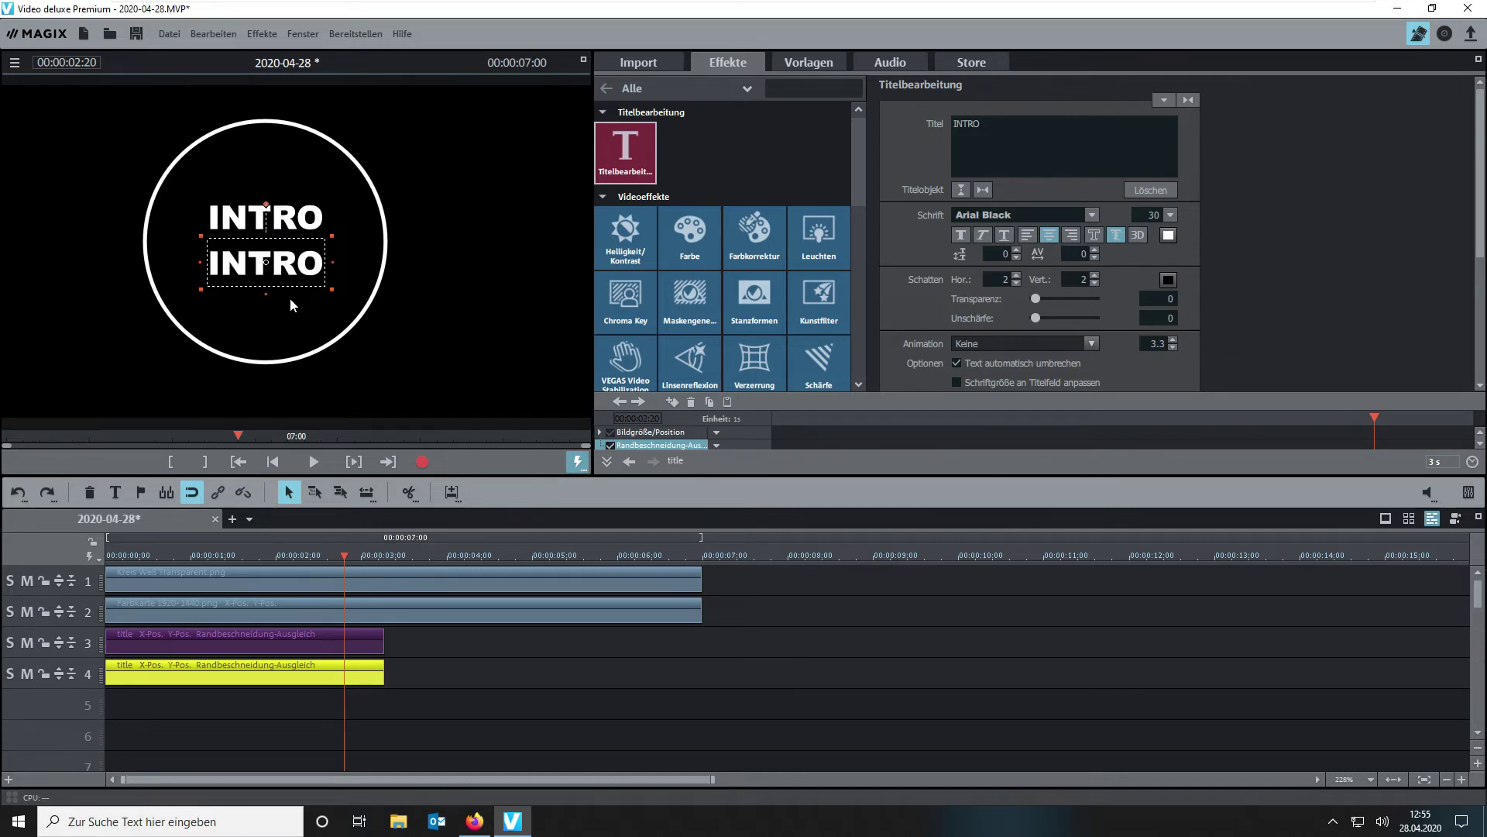
Change the duplicated title's text to "ANIMATION" and set its font size to 25
double_click(966, 124)
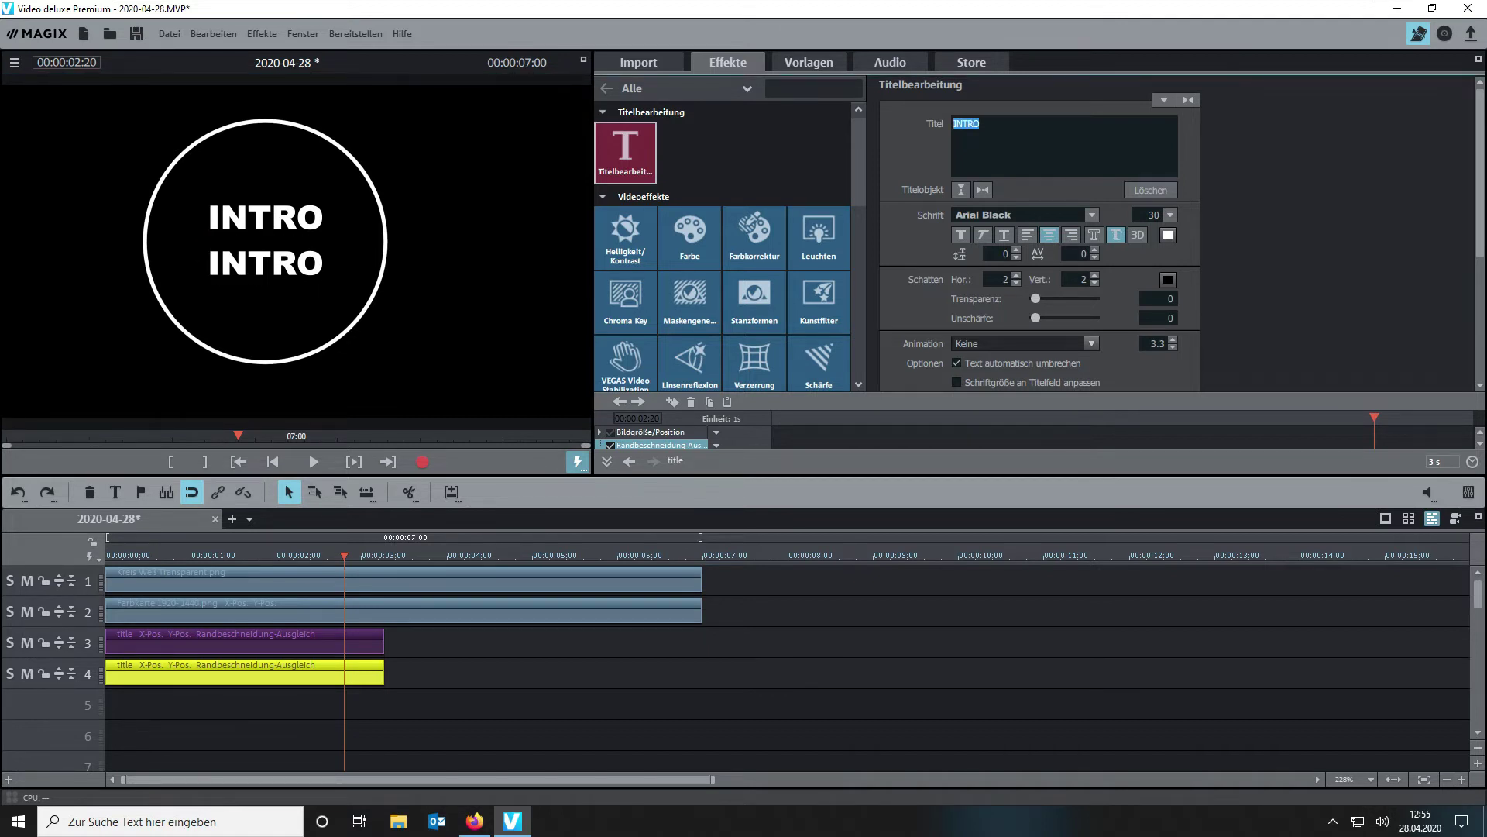
type("ANIMATION")
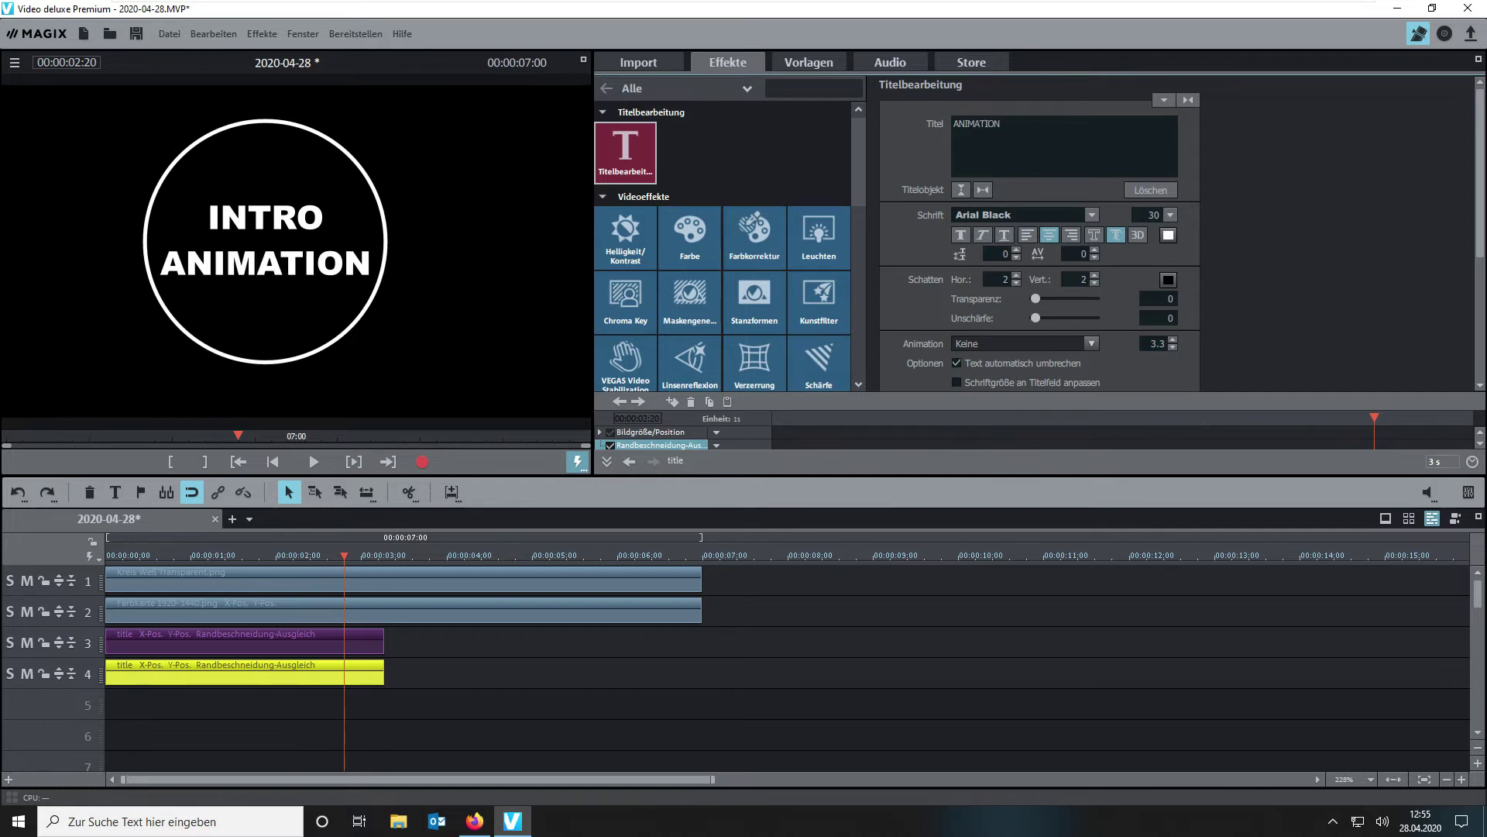
left_click(1171, 214)
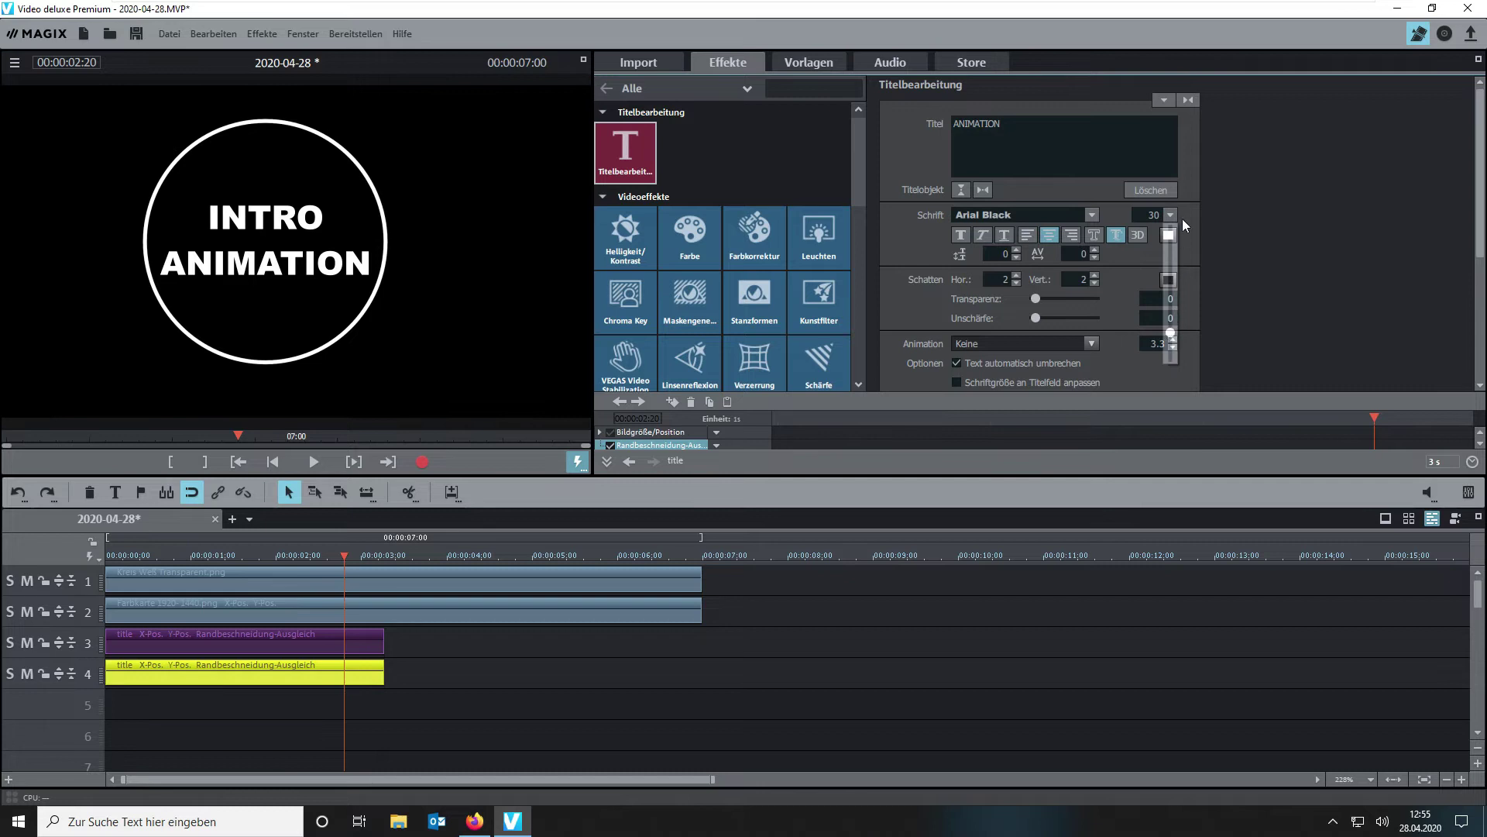
left_click(1156, 211)
type("25")
key("Return")
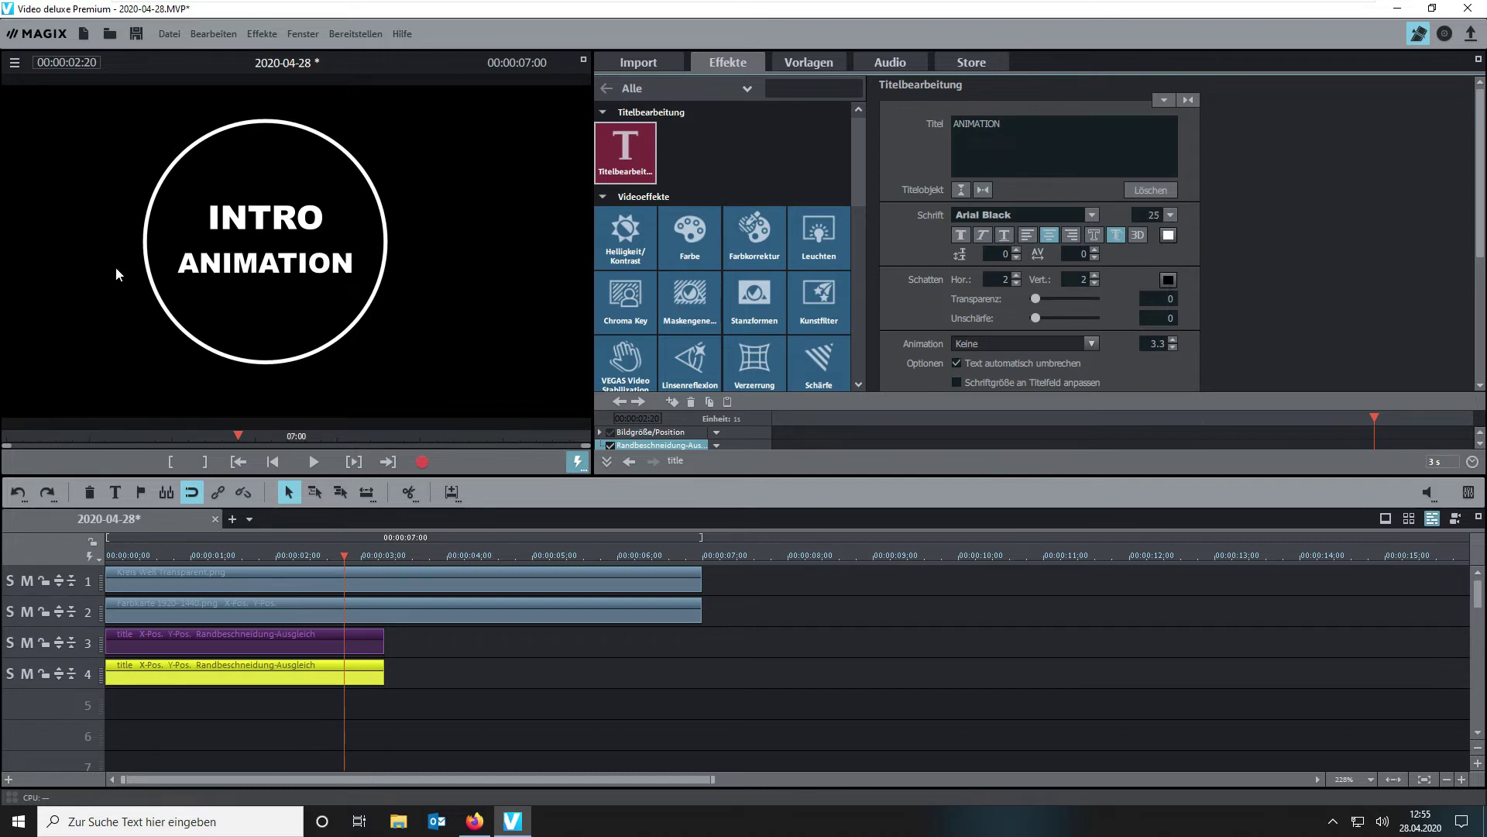
left_click(327, 636)
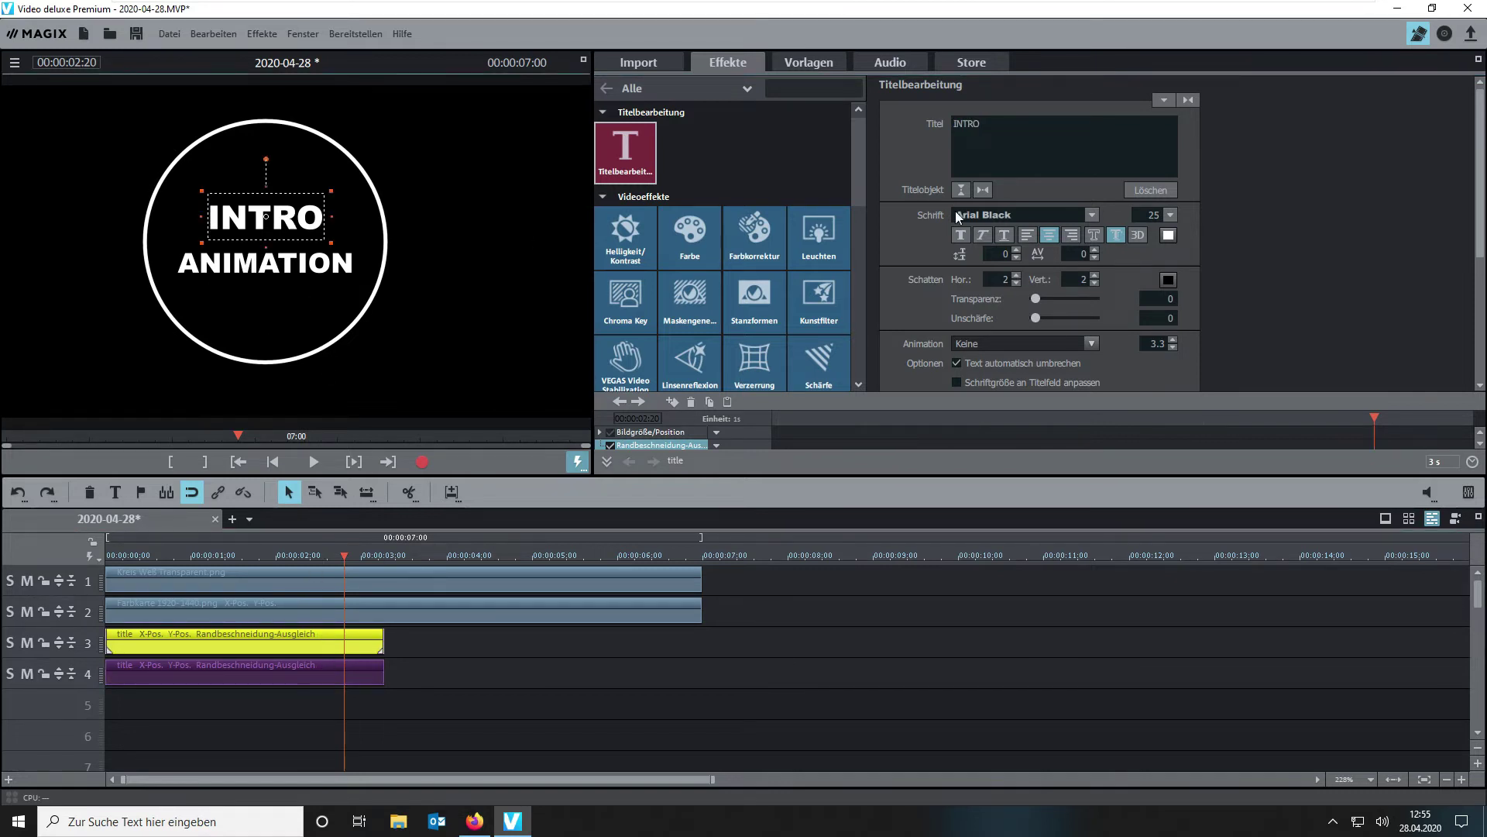
left_click(284, 664)
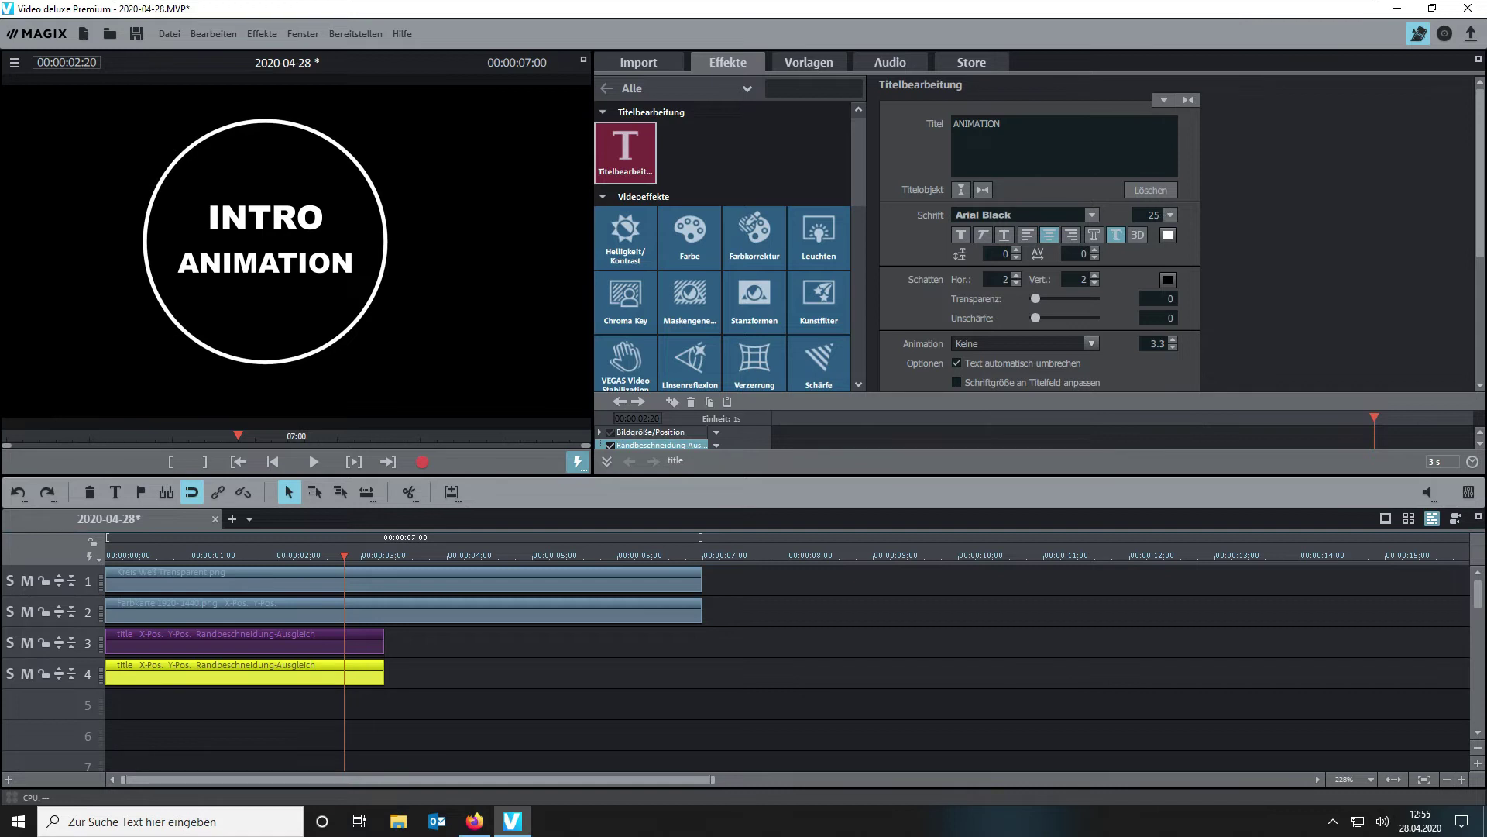
Try a font size of 30 on the ANIMATION title and set it back to 25
left_click(1155, 215)
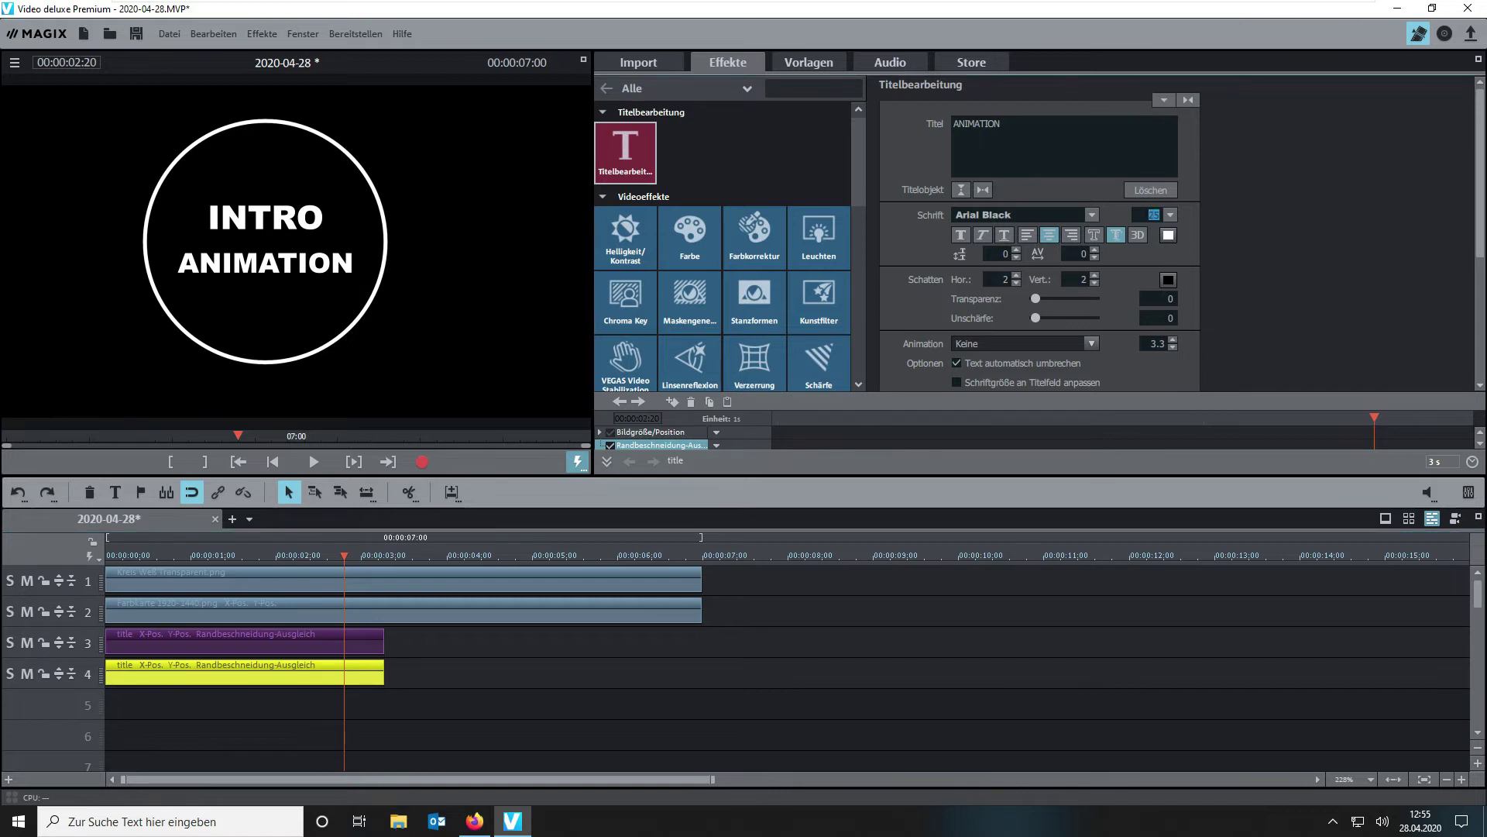
key("BackSpace")
type("30")
key("Return")
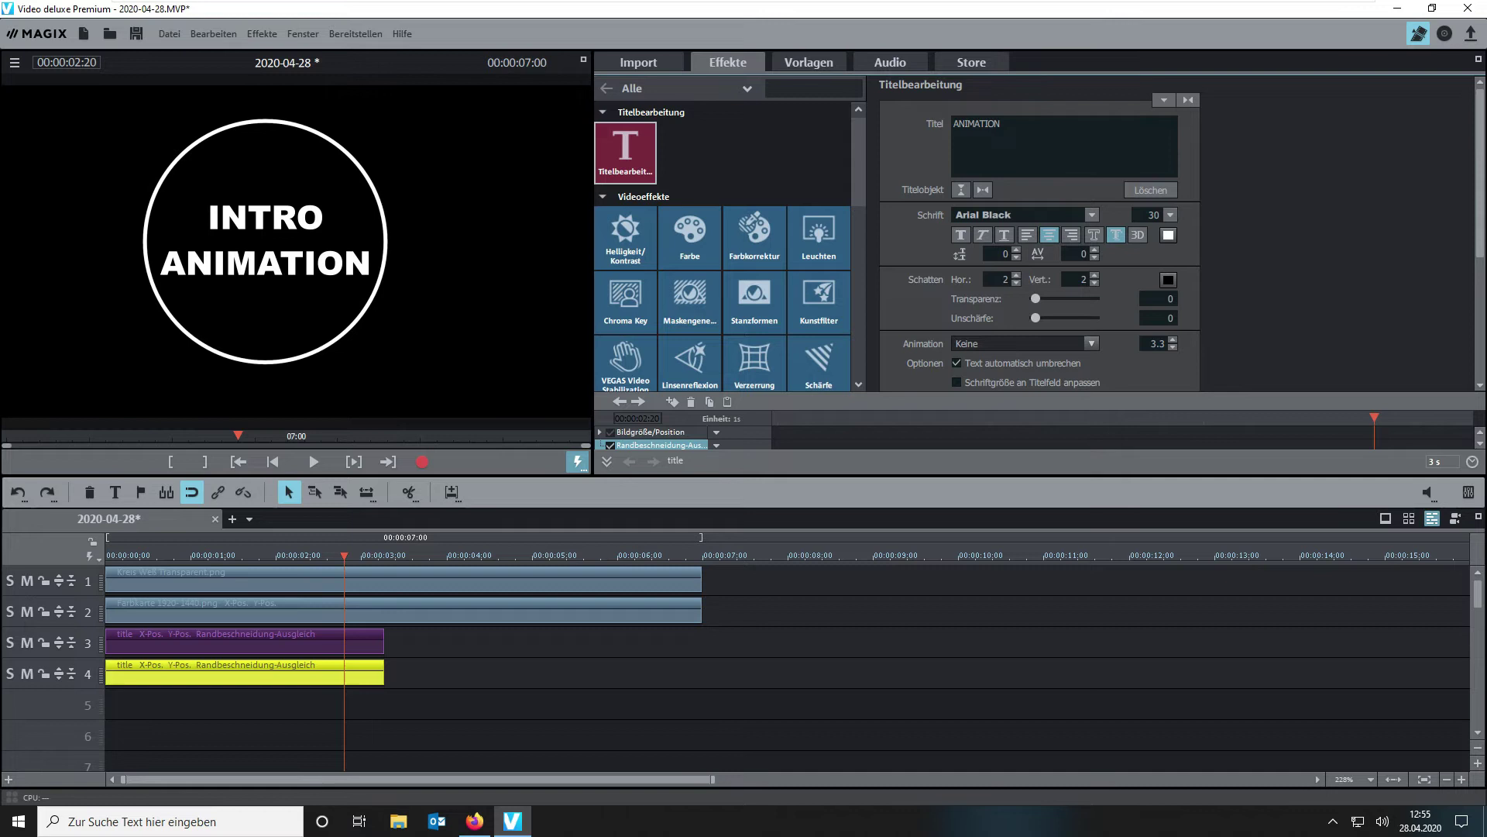
double_click(1155, 214)
type("25")
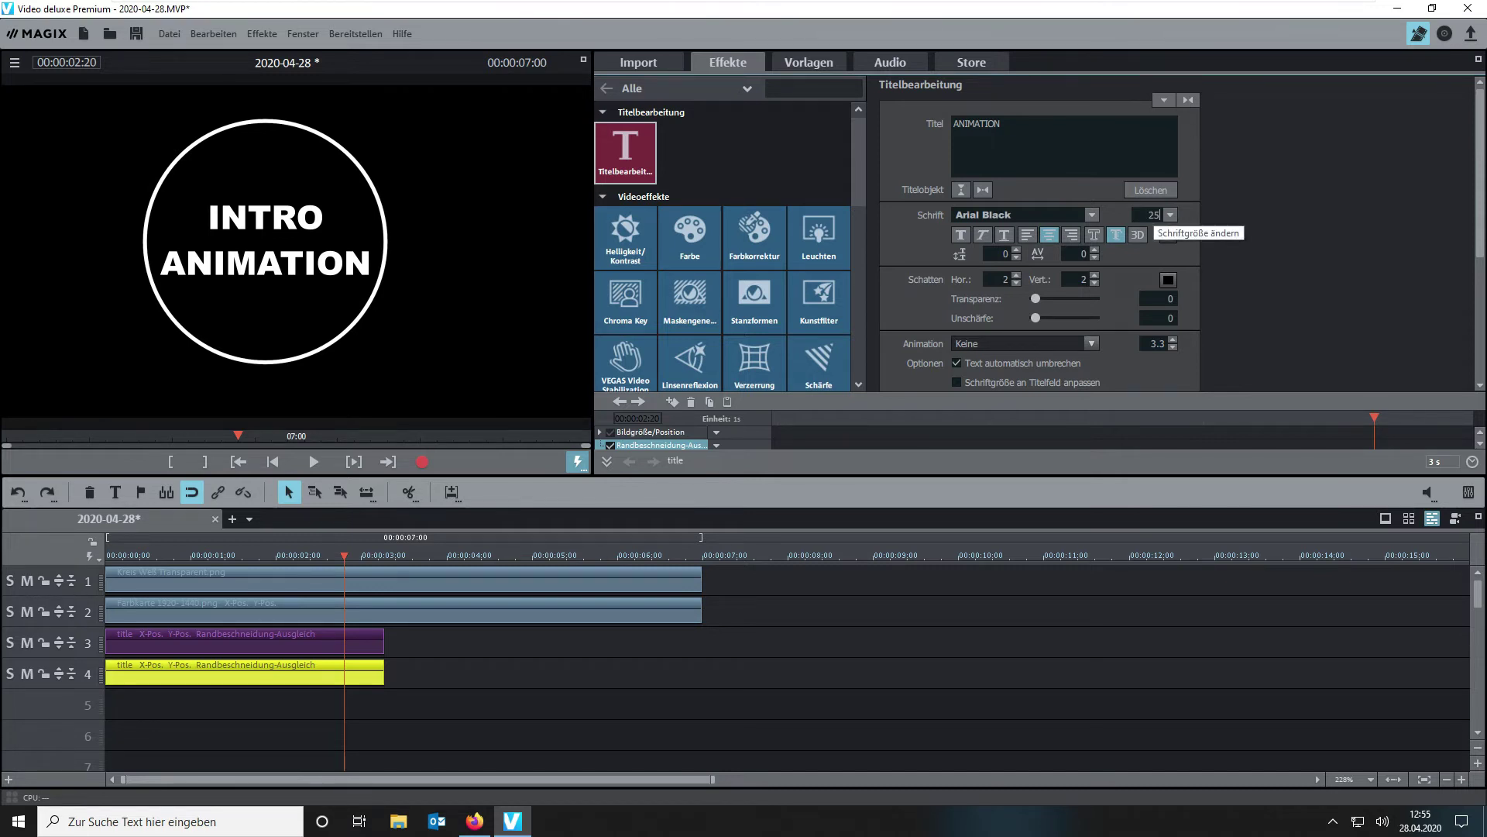
key("Return")
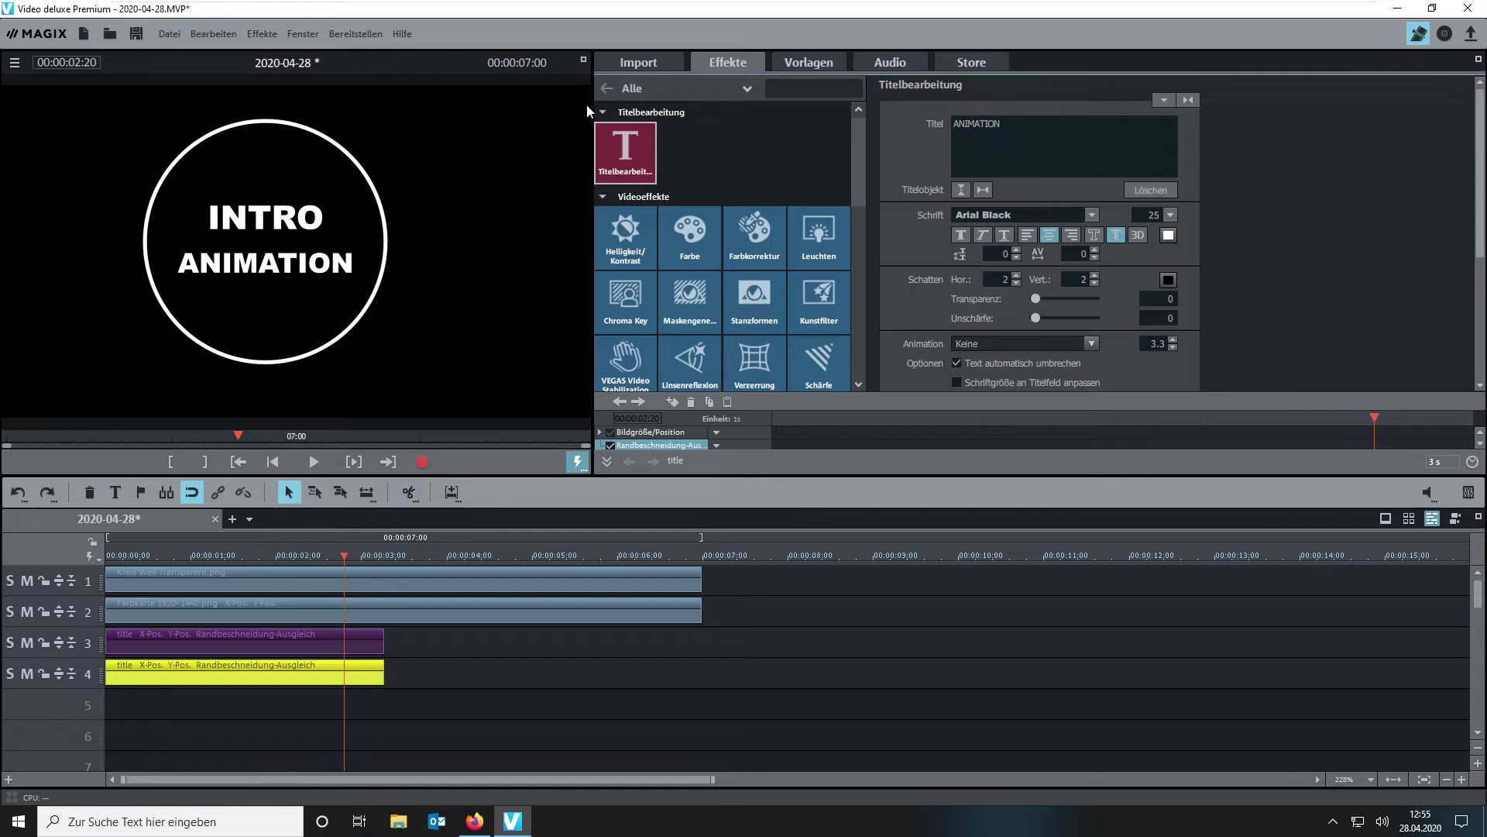
Add Farbkarte 1920-1440.png at the start of track 5 and shorten it to the length of the title clips
left_click(615, 65)
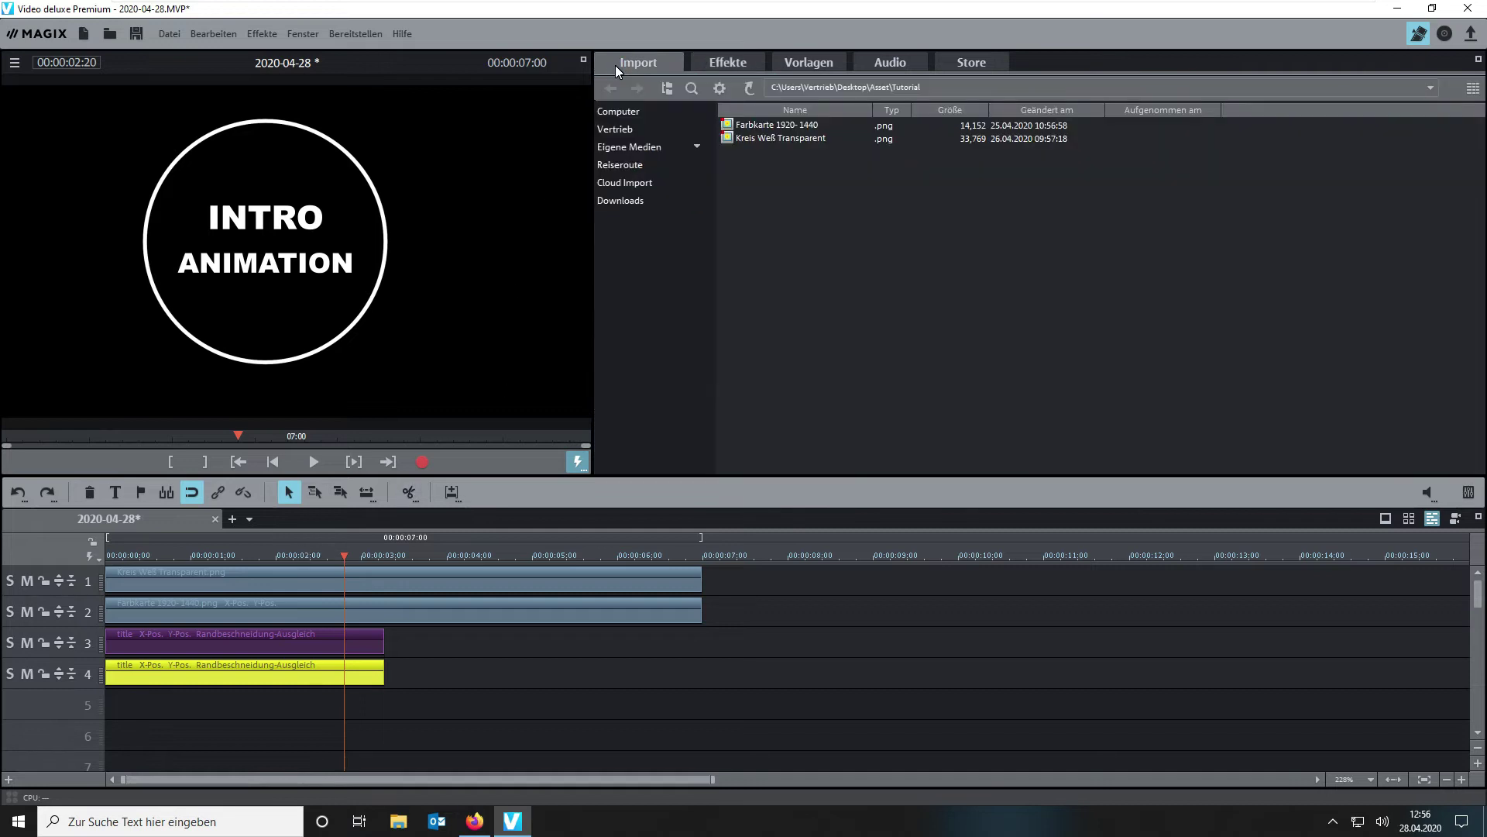
left_click(783, 126)
left_click_drag(763, 148, 168, 714)
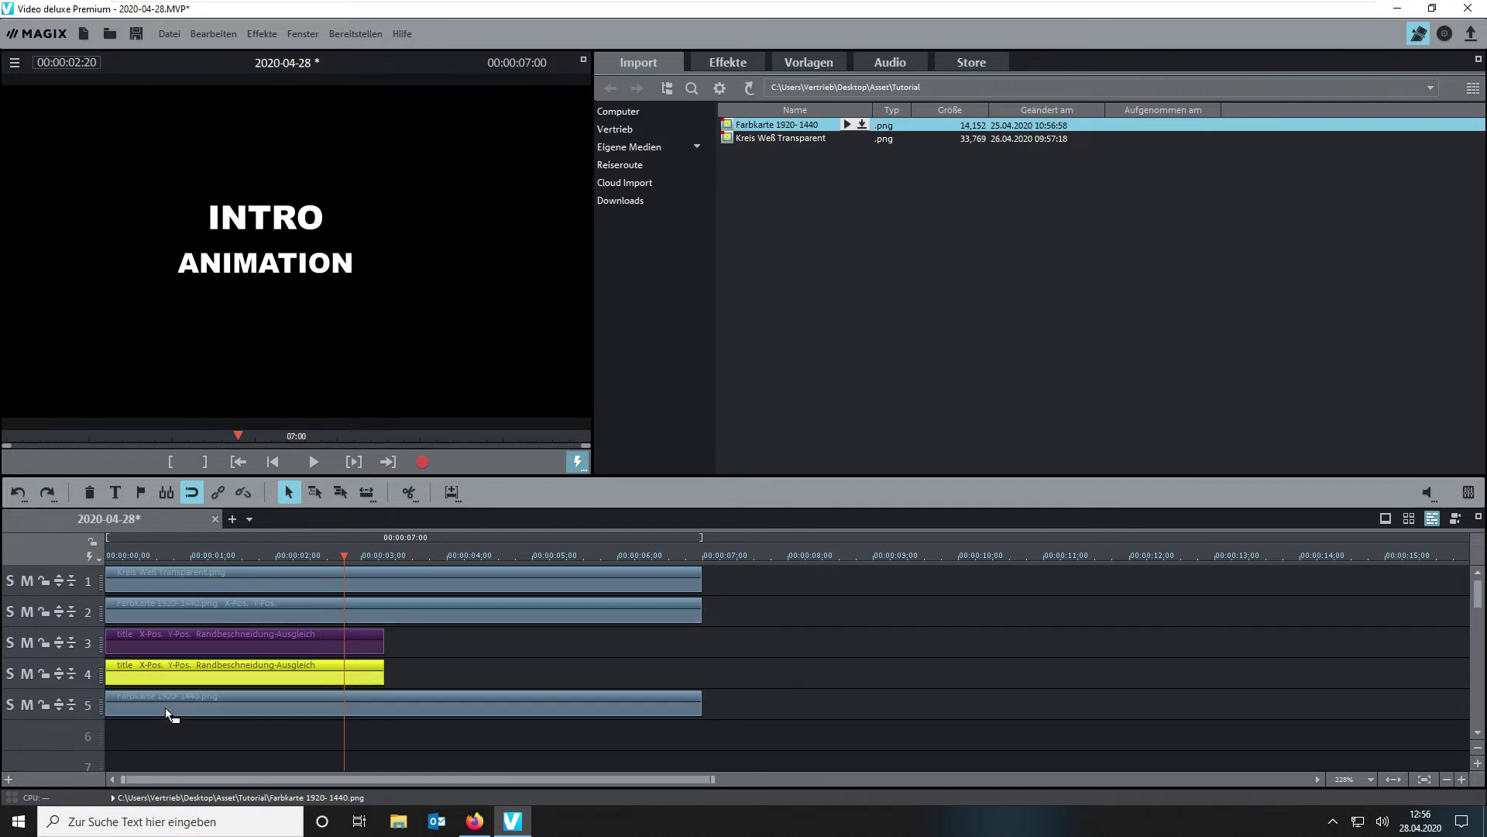
left_click(700, 709)
left_click_drag(699, 708, 375, 728)
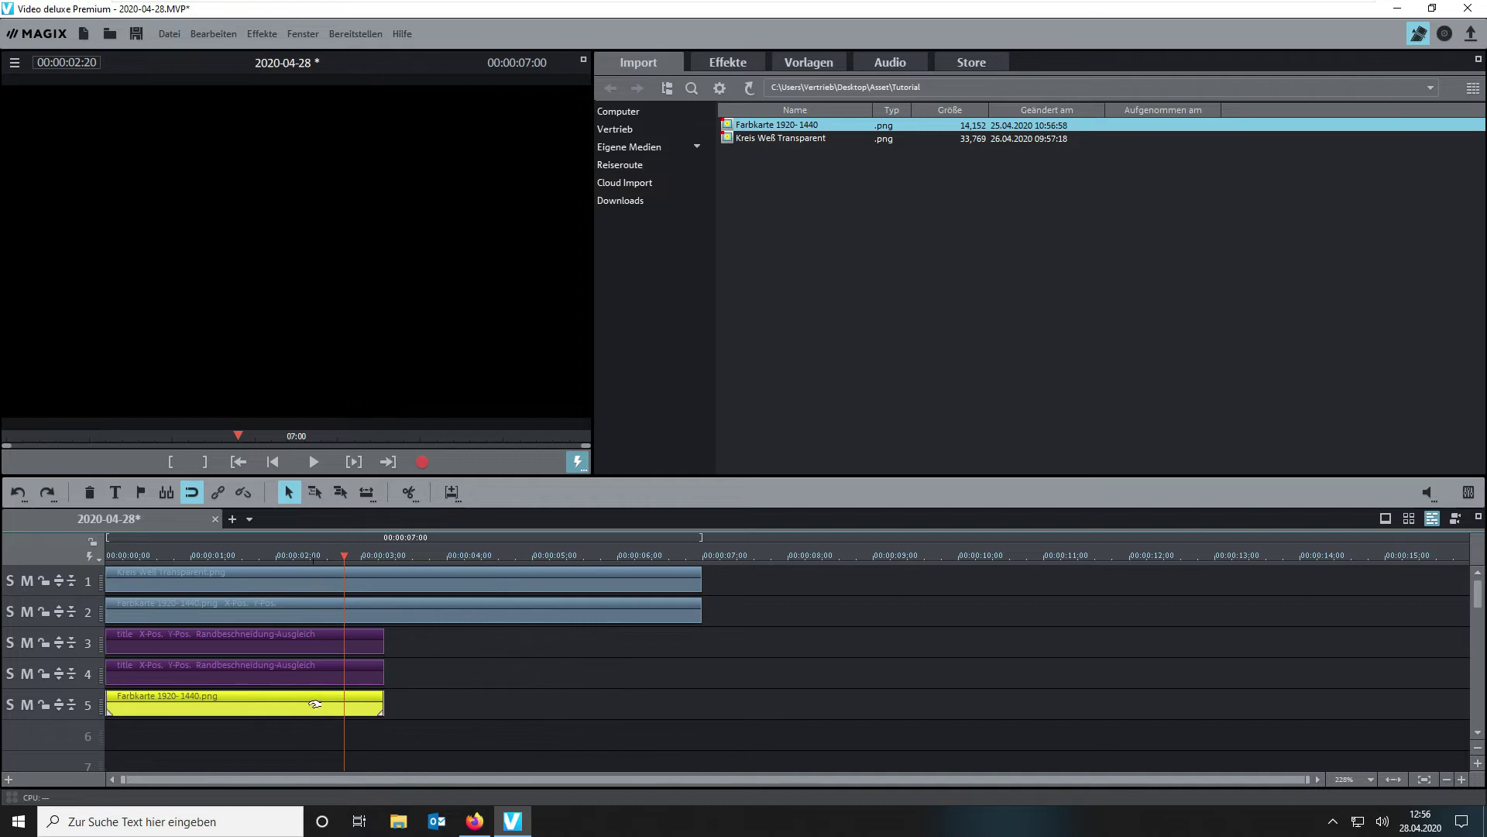
Shrink the track 5 colour card to about 584 × 145 pixels with proportions unlocked, covering the ANIMATION title
left_click(728, 63)
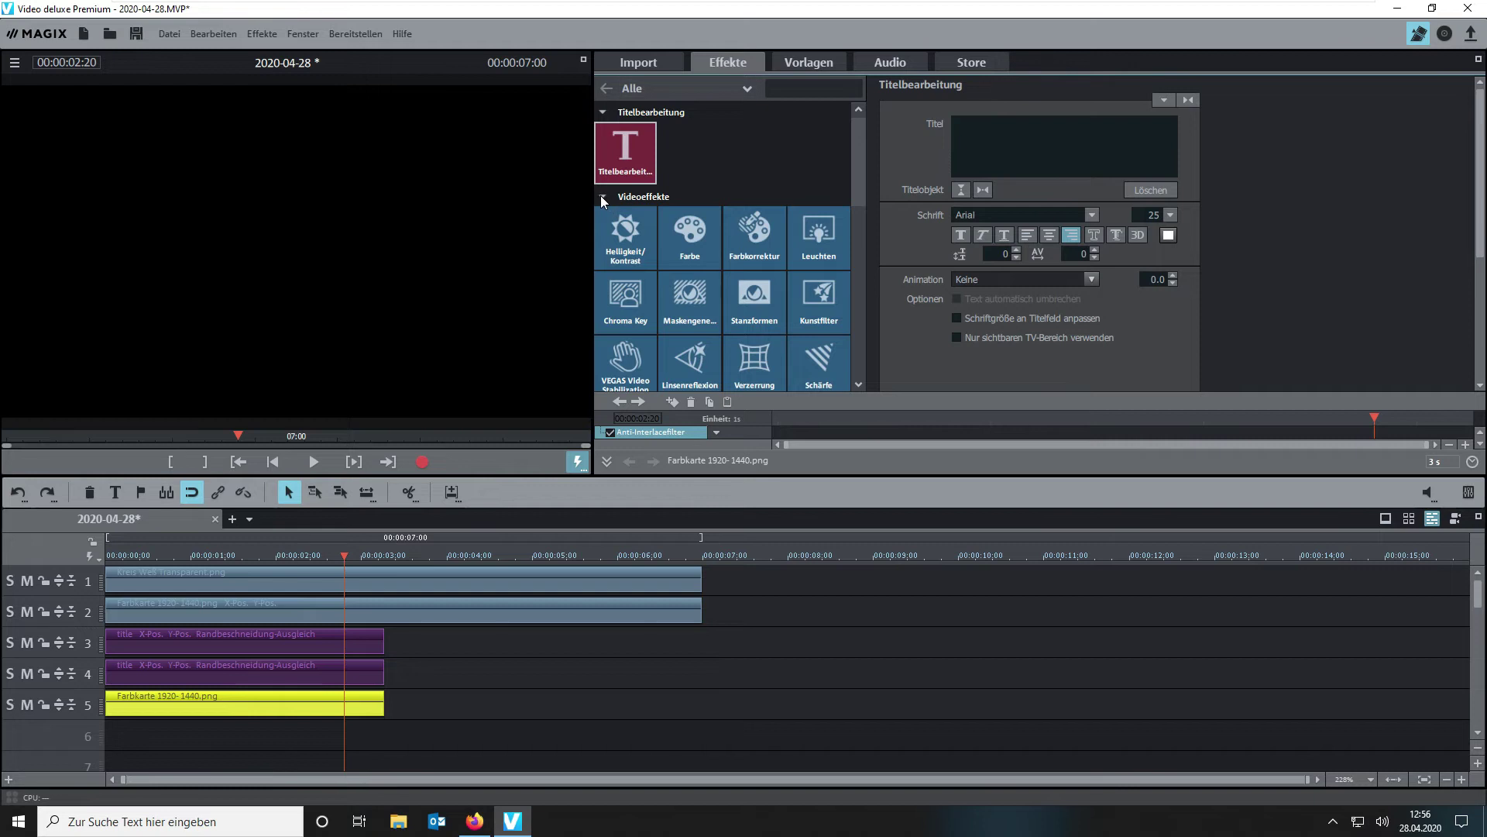
left_click(602, 196)
left_click(600, 216)
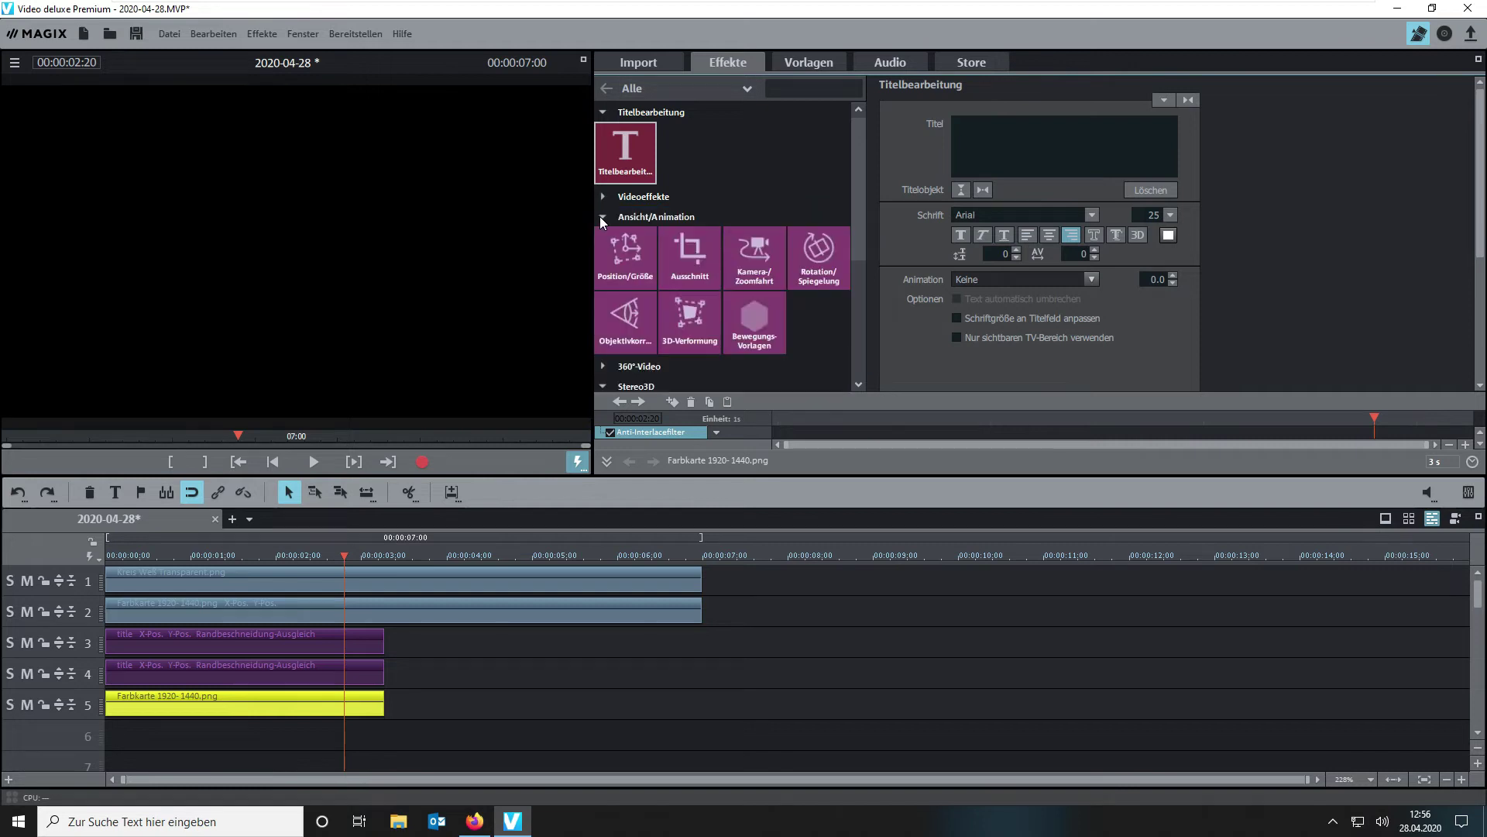
left_click(622, 256)
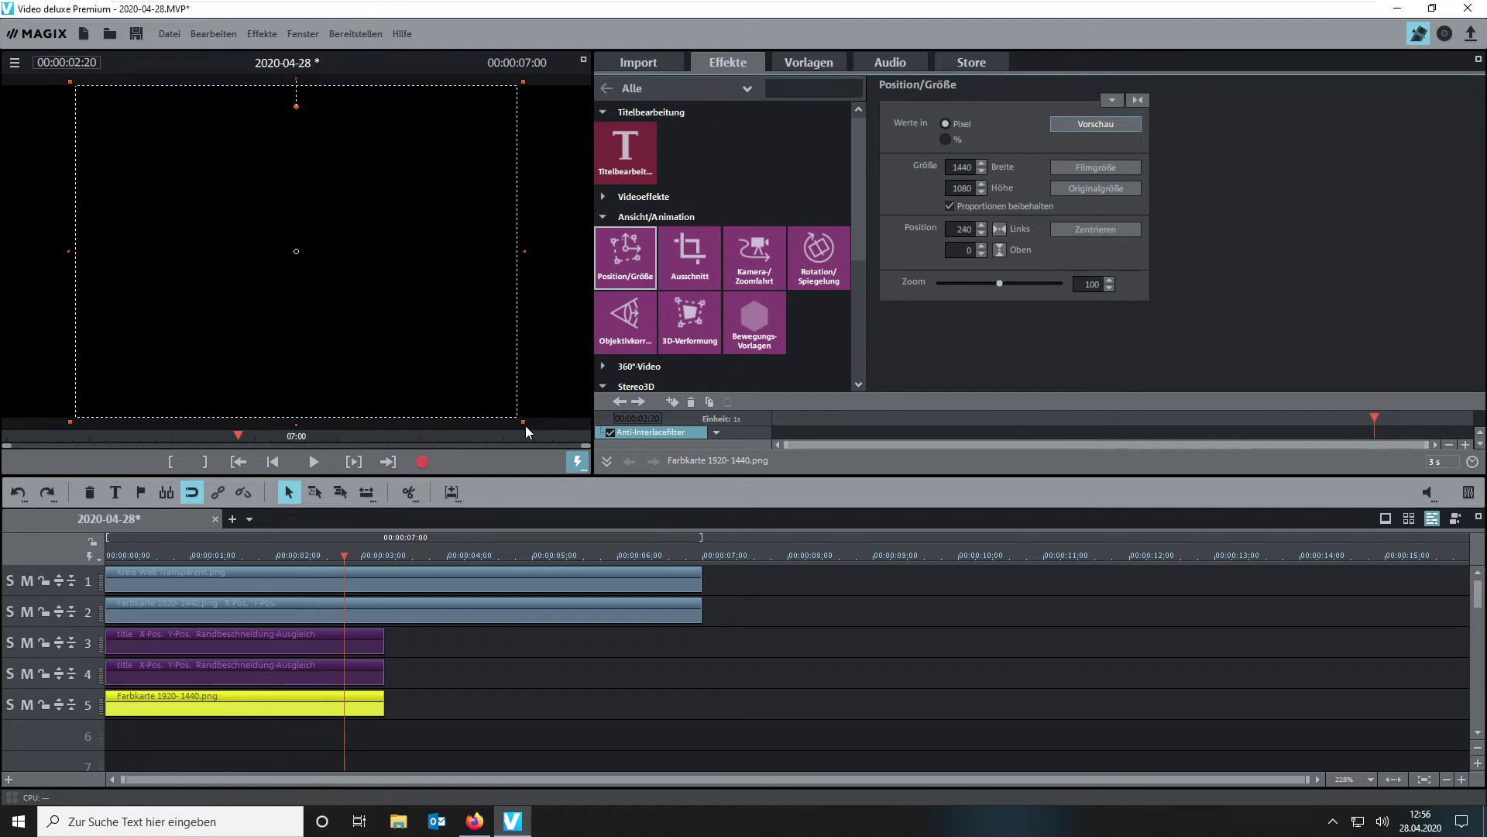
left_click_drag(525, 422, 224, 267)
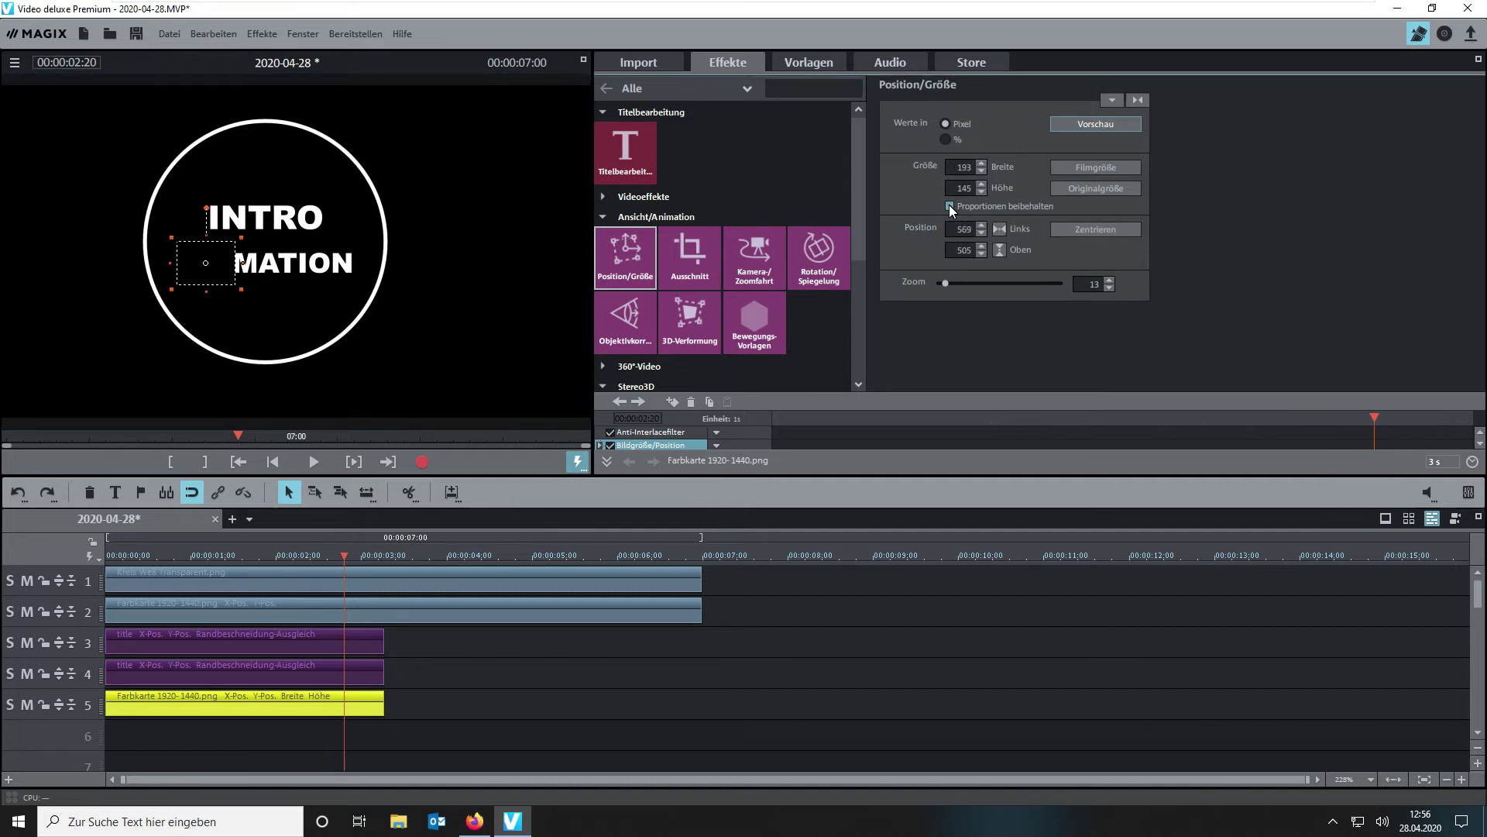
left_click_drag(244, 263, 364, 262)
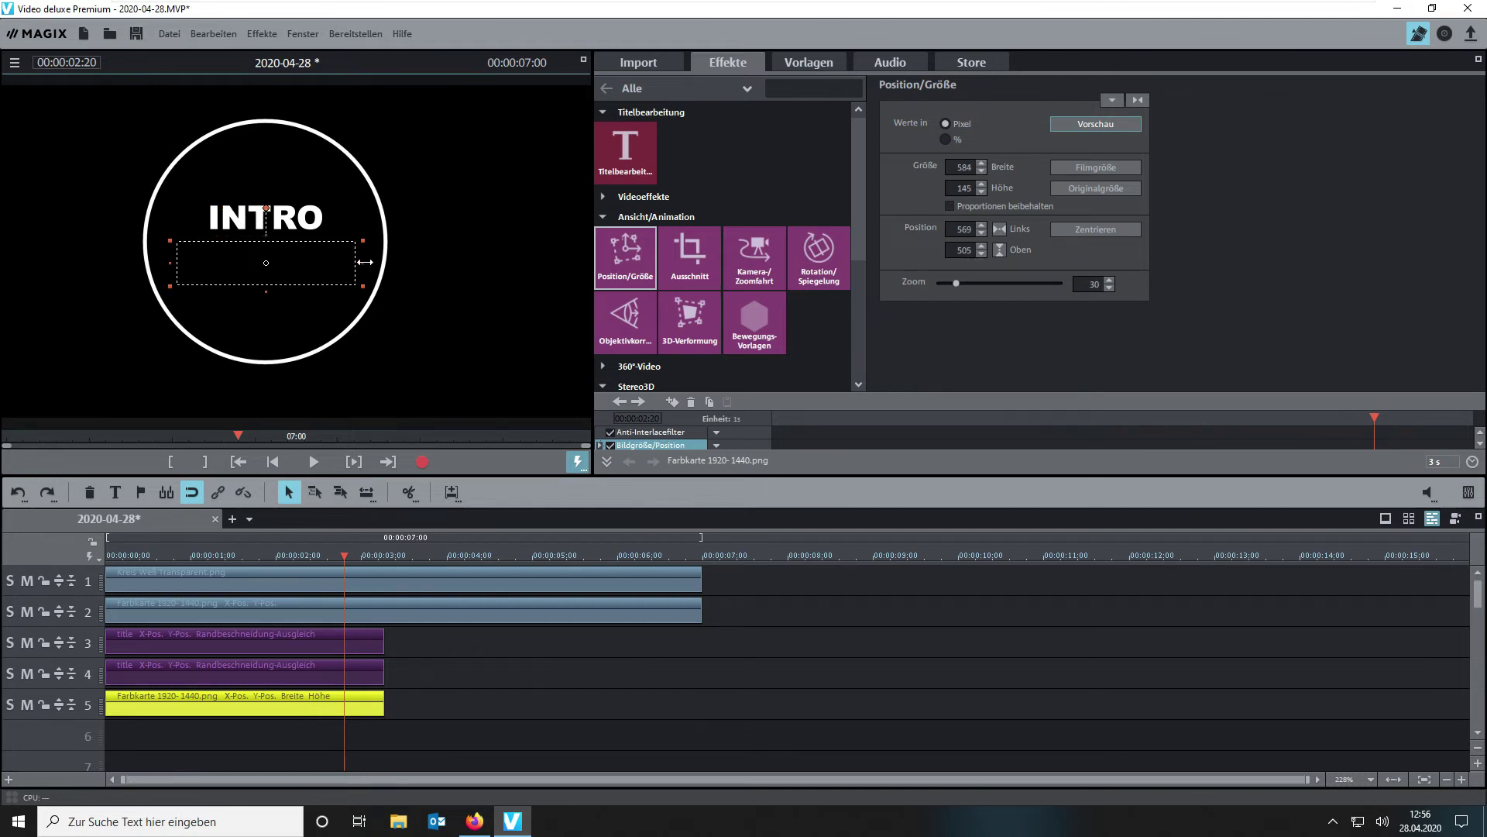
Duplicate the small colour card onto track 6, place it over the INTRO title and narrow it to about 383 pixels
left_click(295, 704)
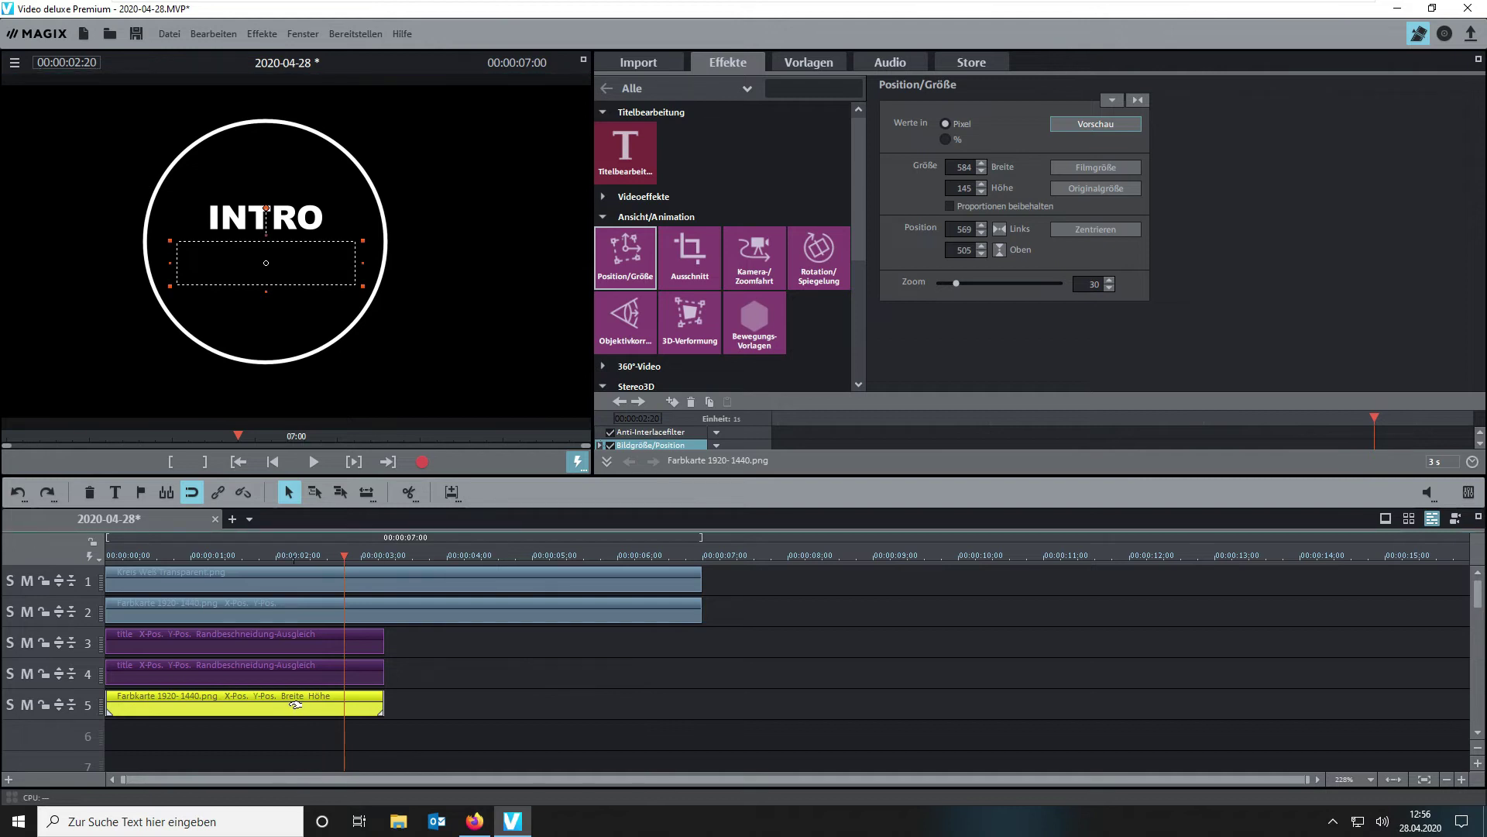
left_click_drag(295, 704, 296, 736)
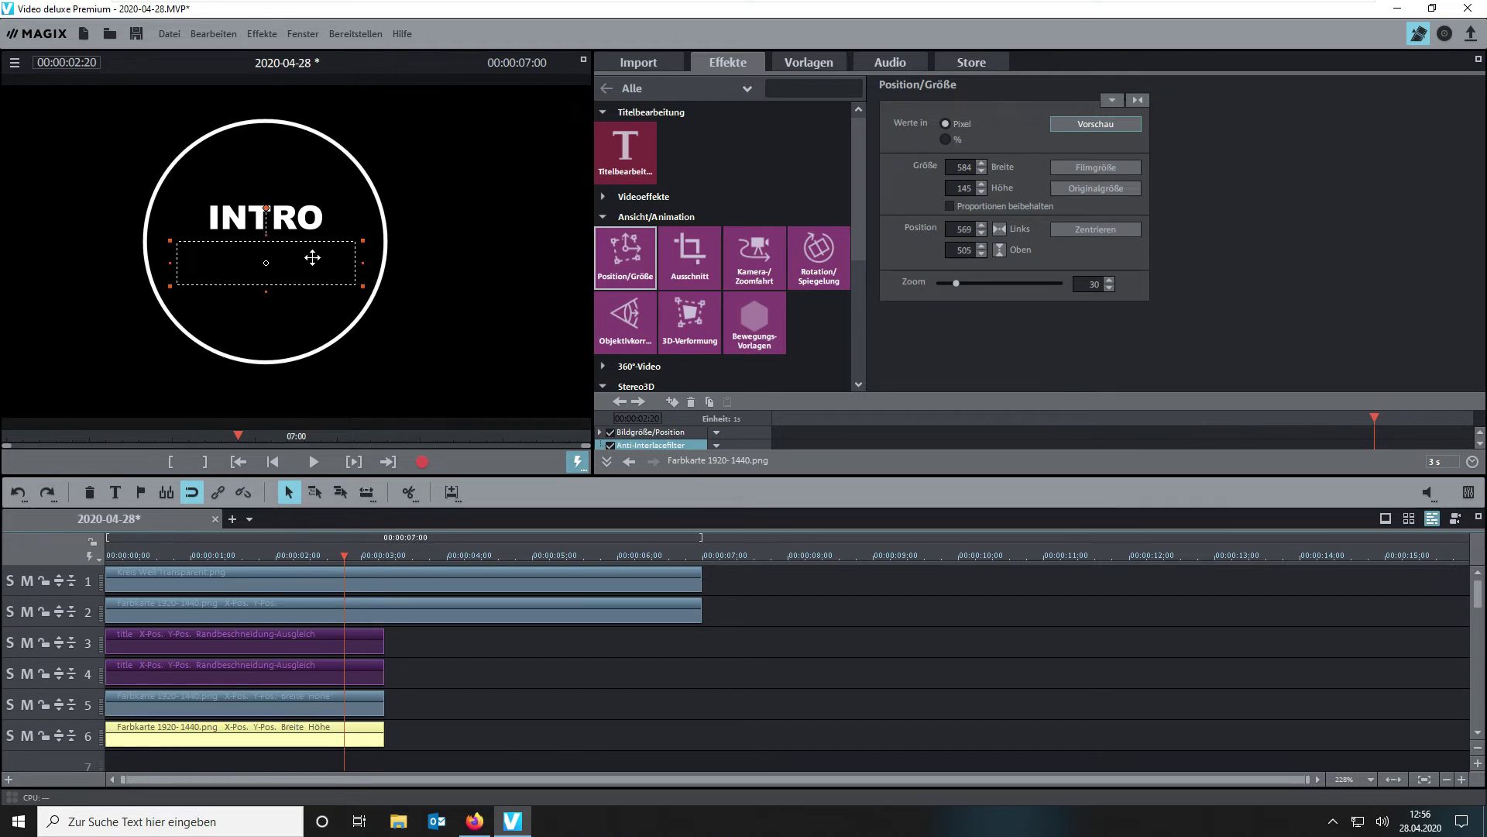
left_click_drag(310, 260, 312, 209)
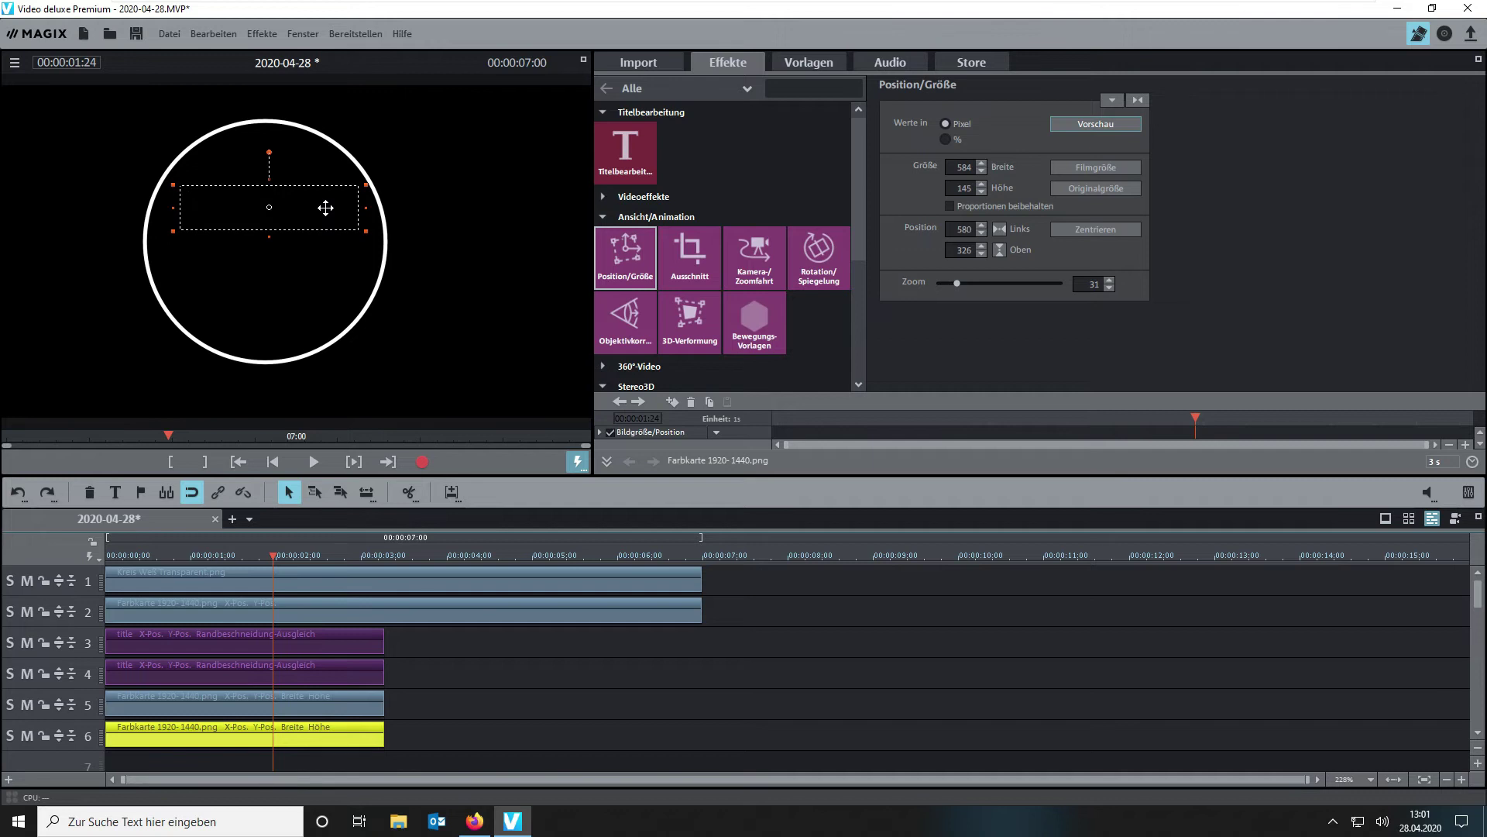
mouse_move(325, 207)
left_mouse_down()
mouse_move(355, 200)
mouse_move(326, 199)
left_mouse_up()
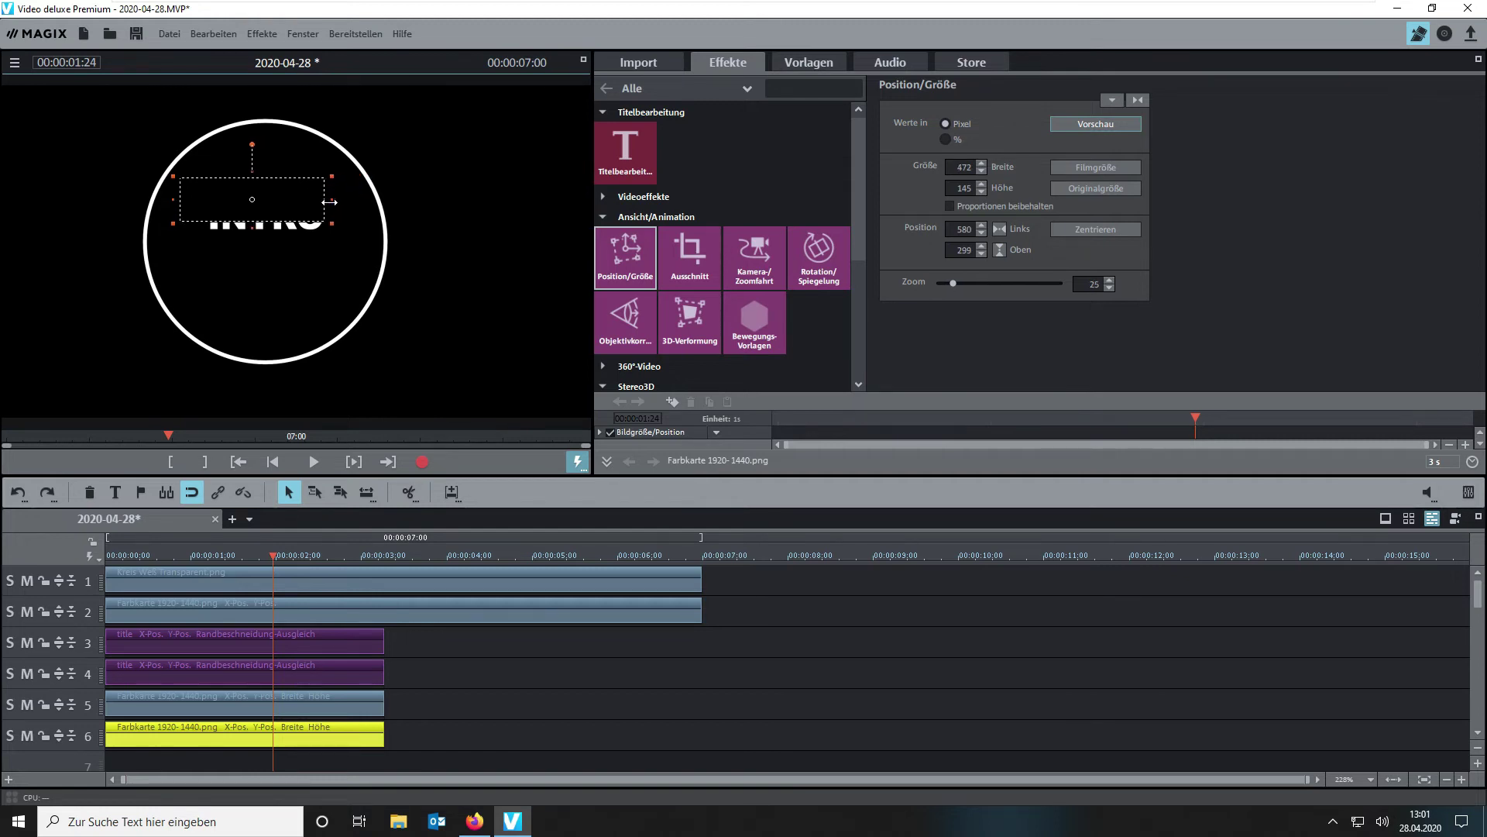
left_click_drag(173, 199, 199, 196)
mouse_move(295, 209)
left_mouse_down()
mouse_move(283, 155)
mouse_move(278, 223)
left_mouse_up()
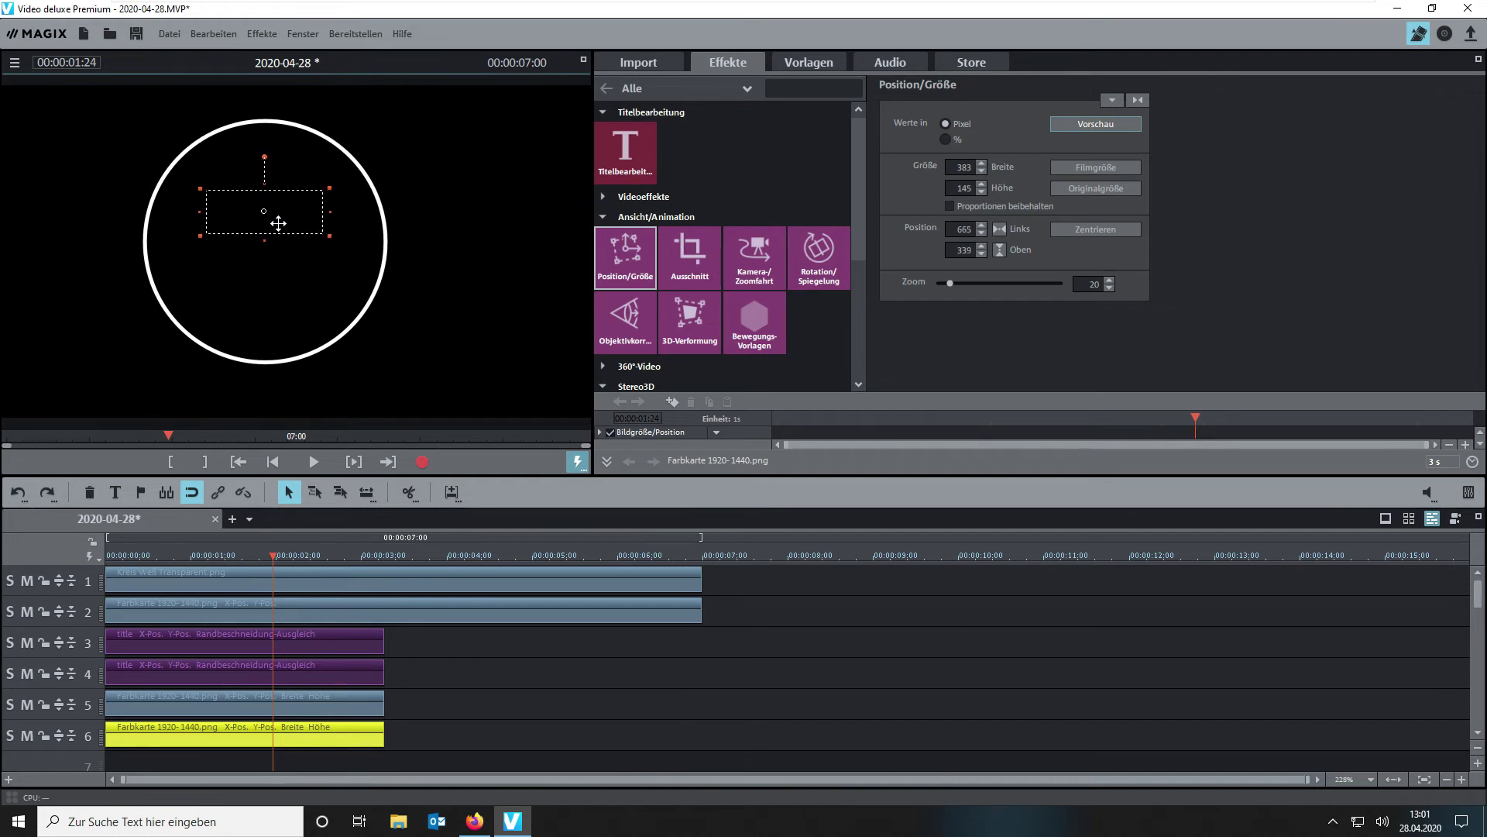
Reduce the track 5 card's height to about 115 pixels and place it over the ANIMATION title at about 576, 517
left_click(311, 697)
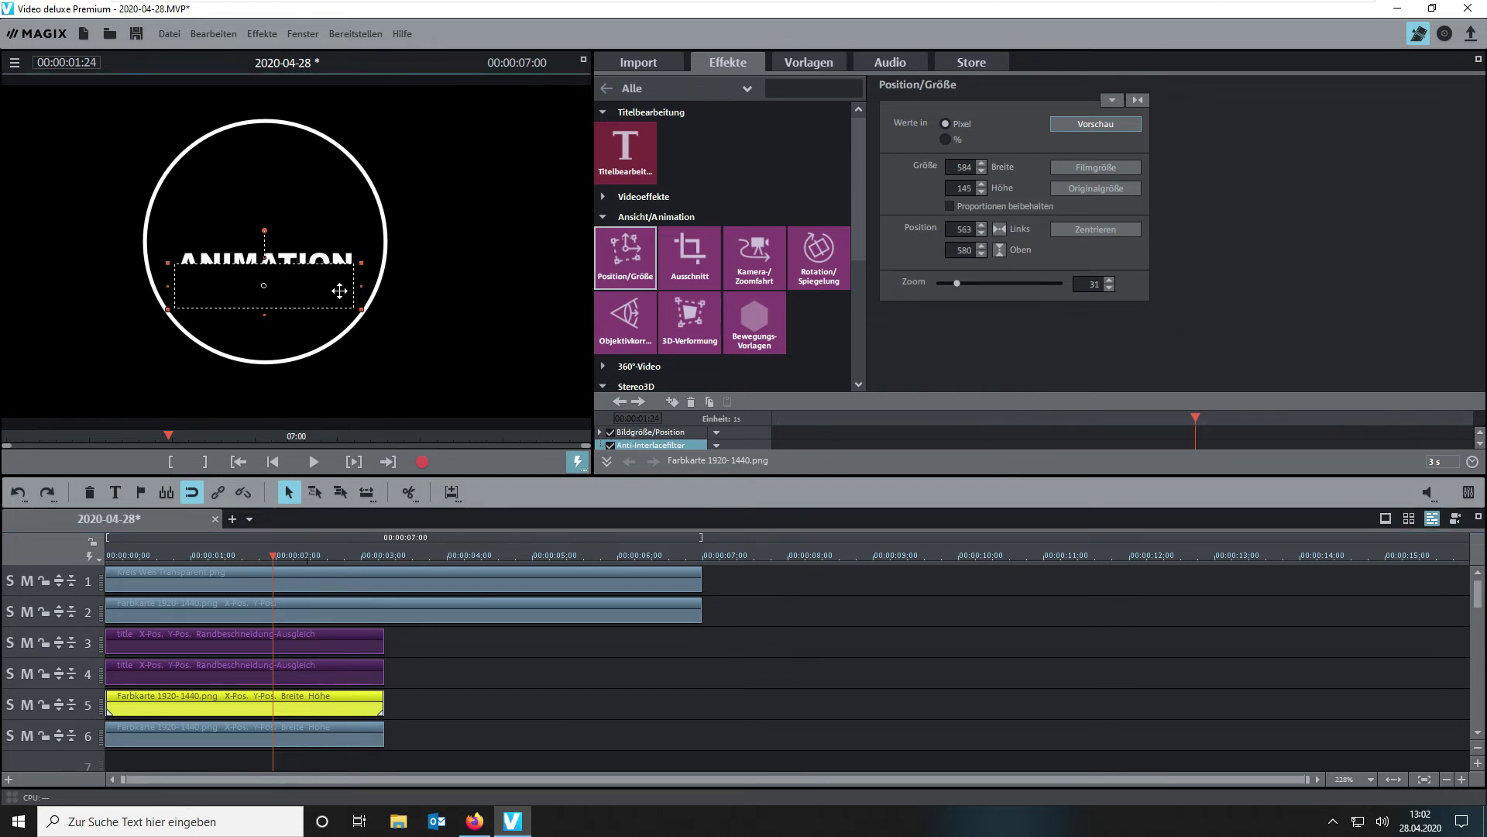
left_click_drag(264, 314, 291, 262)
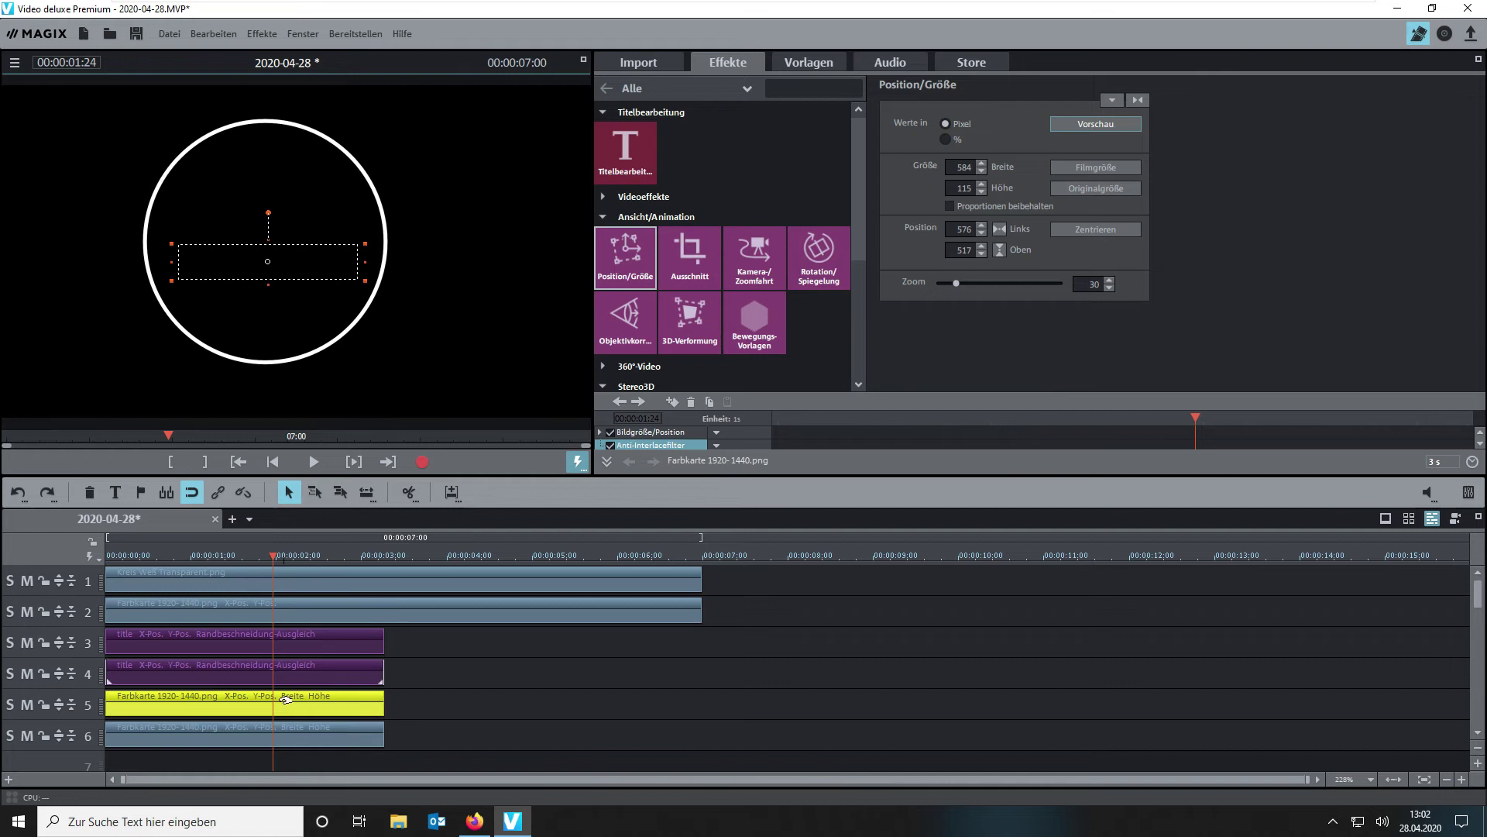
Set a Position/Size keyframe at 00:00:01:08 for the track 6 card covering INTRO
left_click(288, 730)
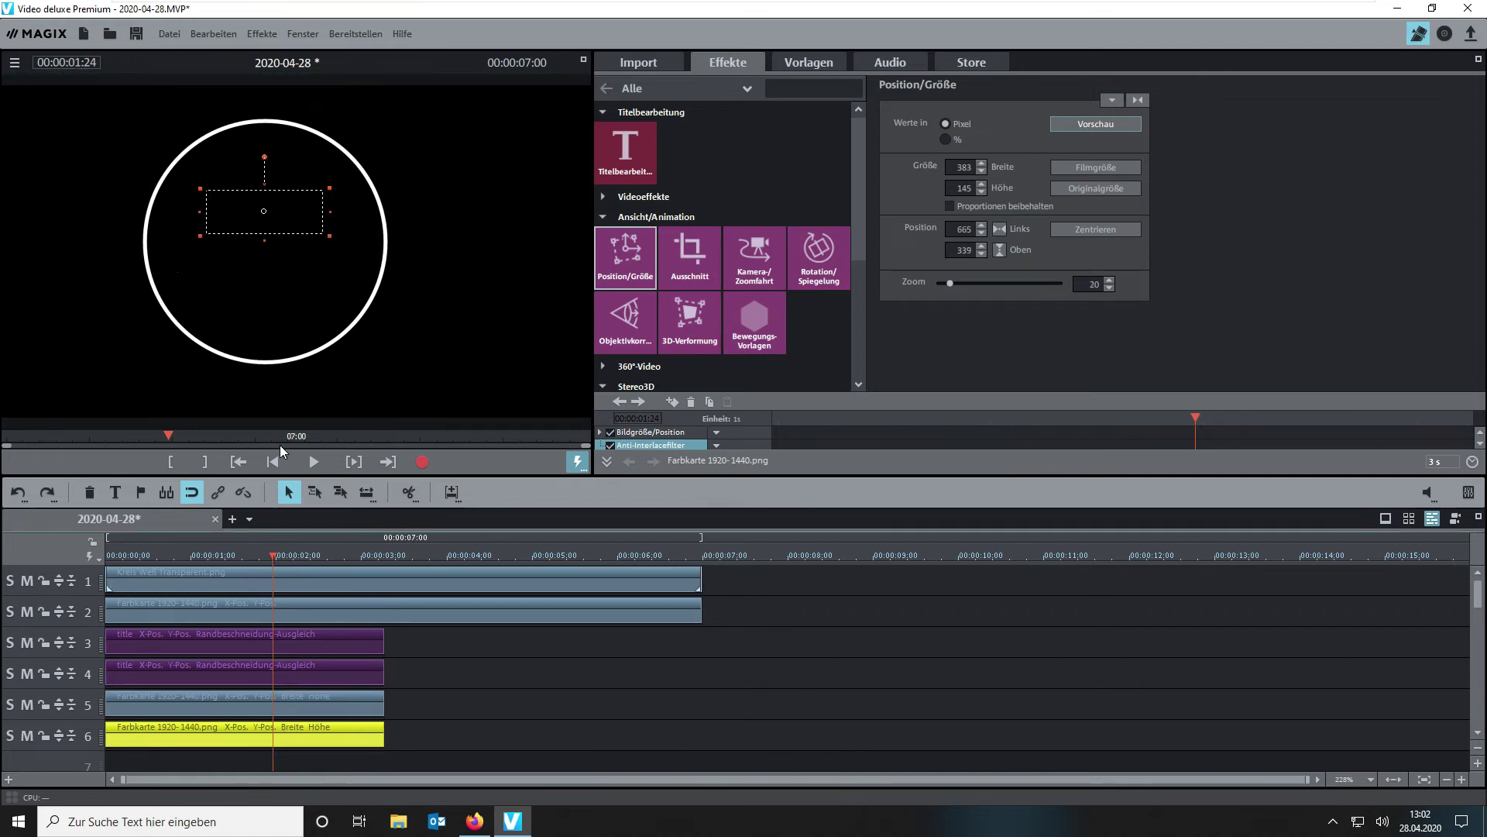
left_click_drag(275, 556, 260, 559)
mouse_move(251, 560)
left_mouse_down()
mouse_move(149, 552)
mouse_move(216, 540)
left_mouse_up()
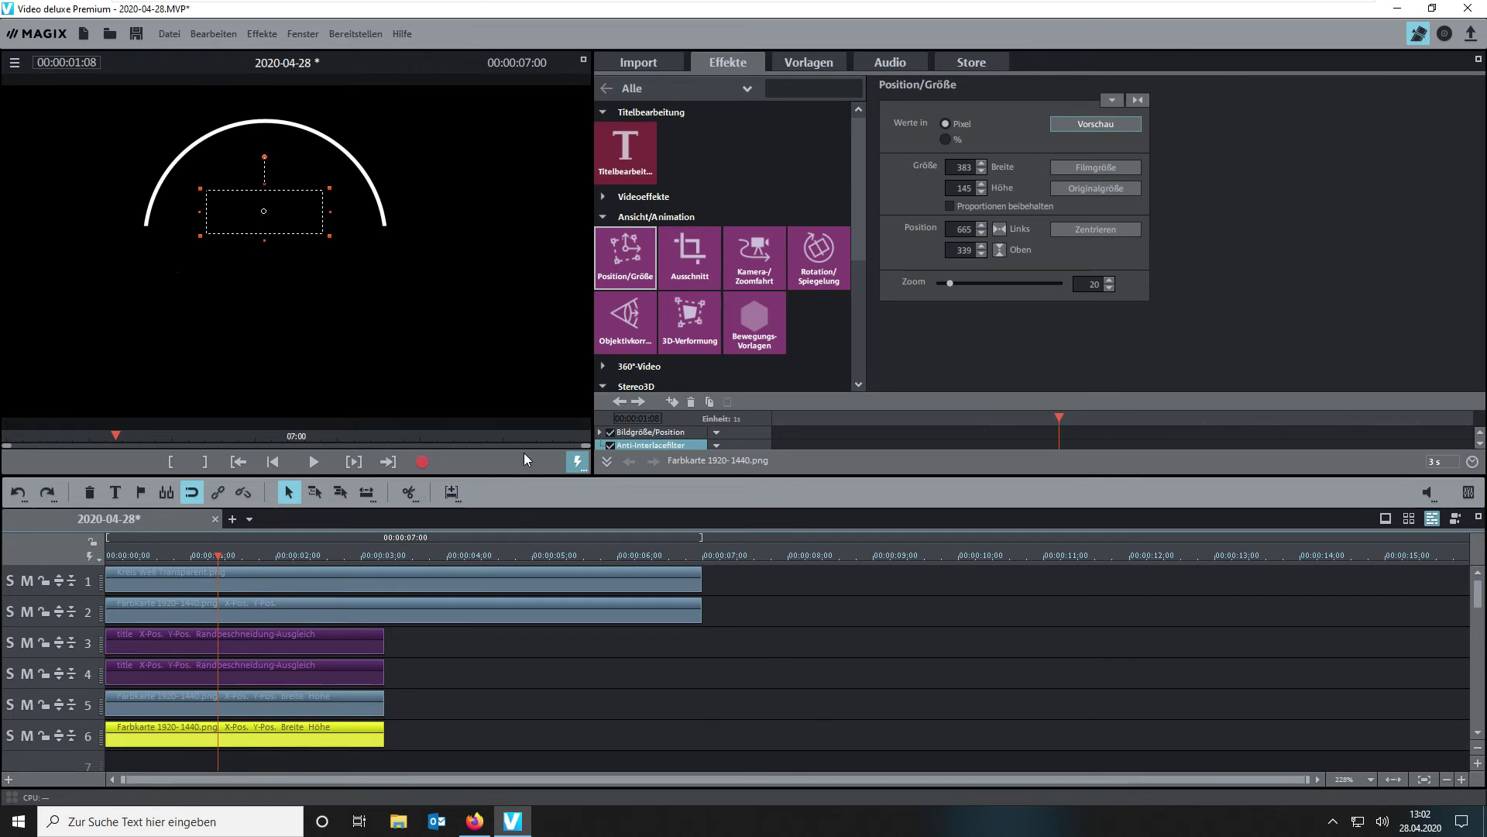
left_click(631, 269)
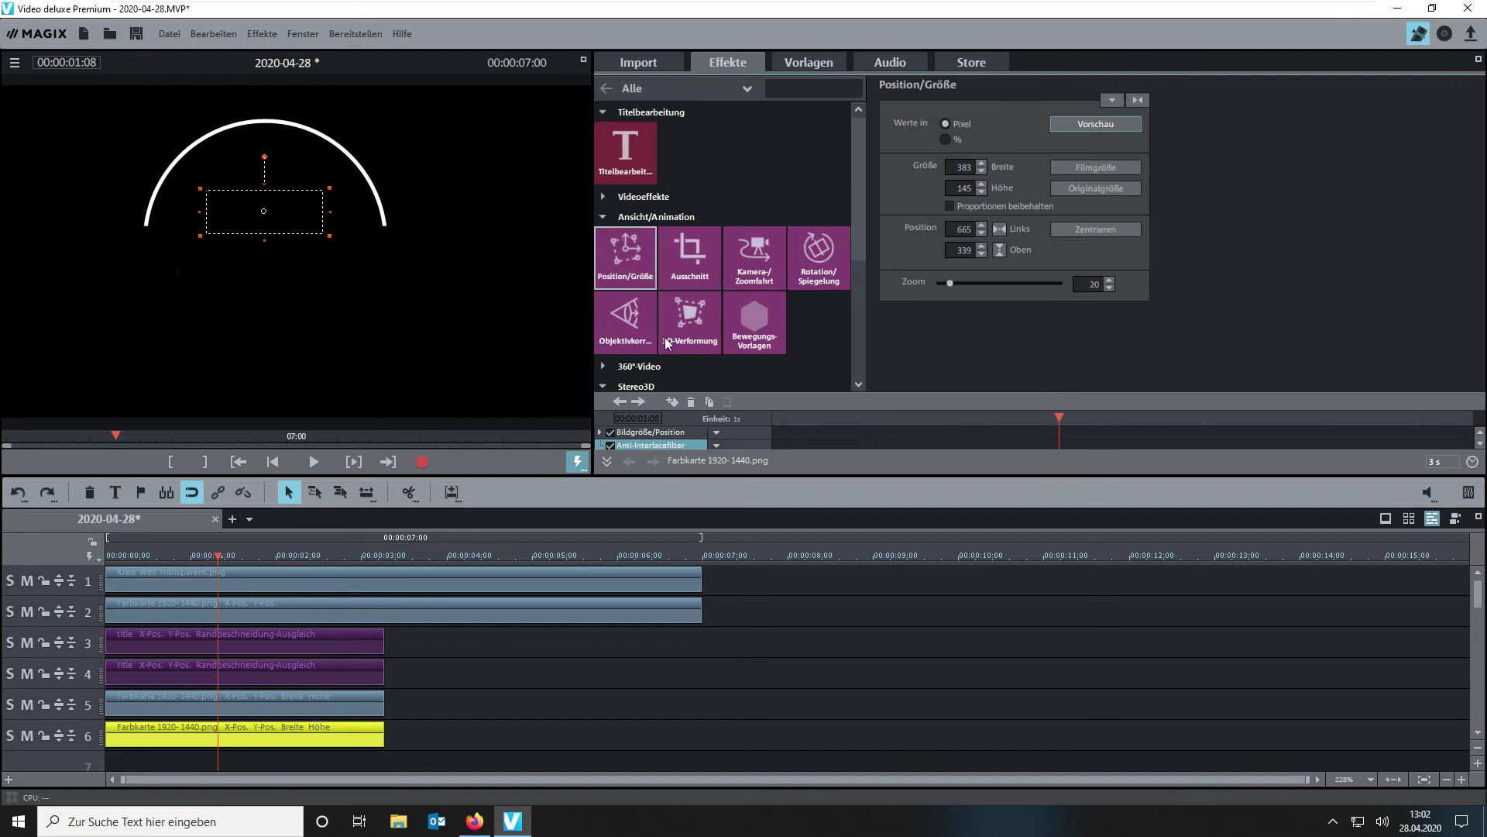
left_click(671, 402)
Add a keyframe at 00:00:01:18 for the track 6 card and collapse it upward to a height of about 11 pixels
key("Right")
key("Right")
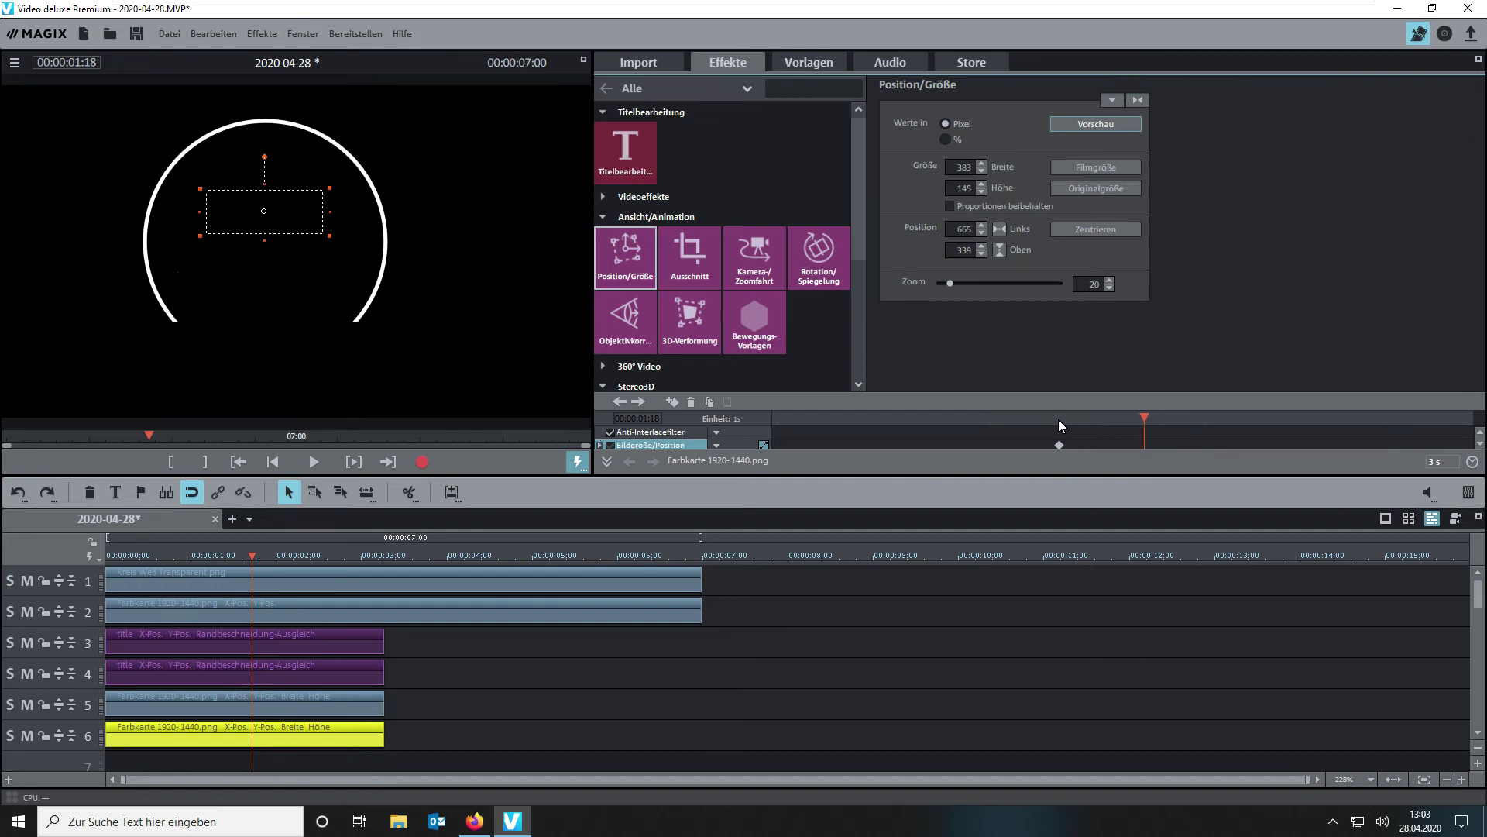
left_click(673, 402)
left_click_drag(264, 244, 272, 203)
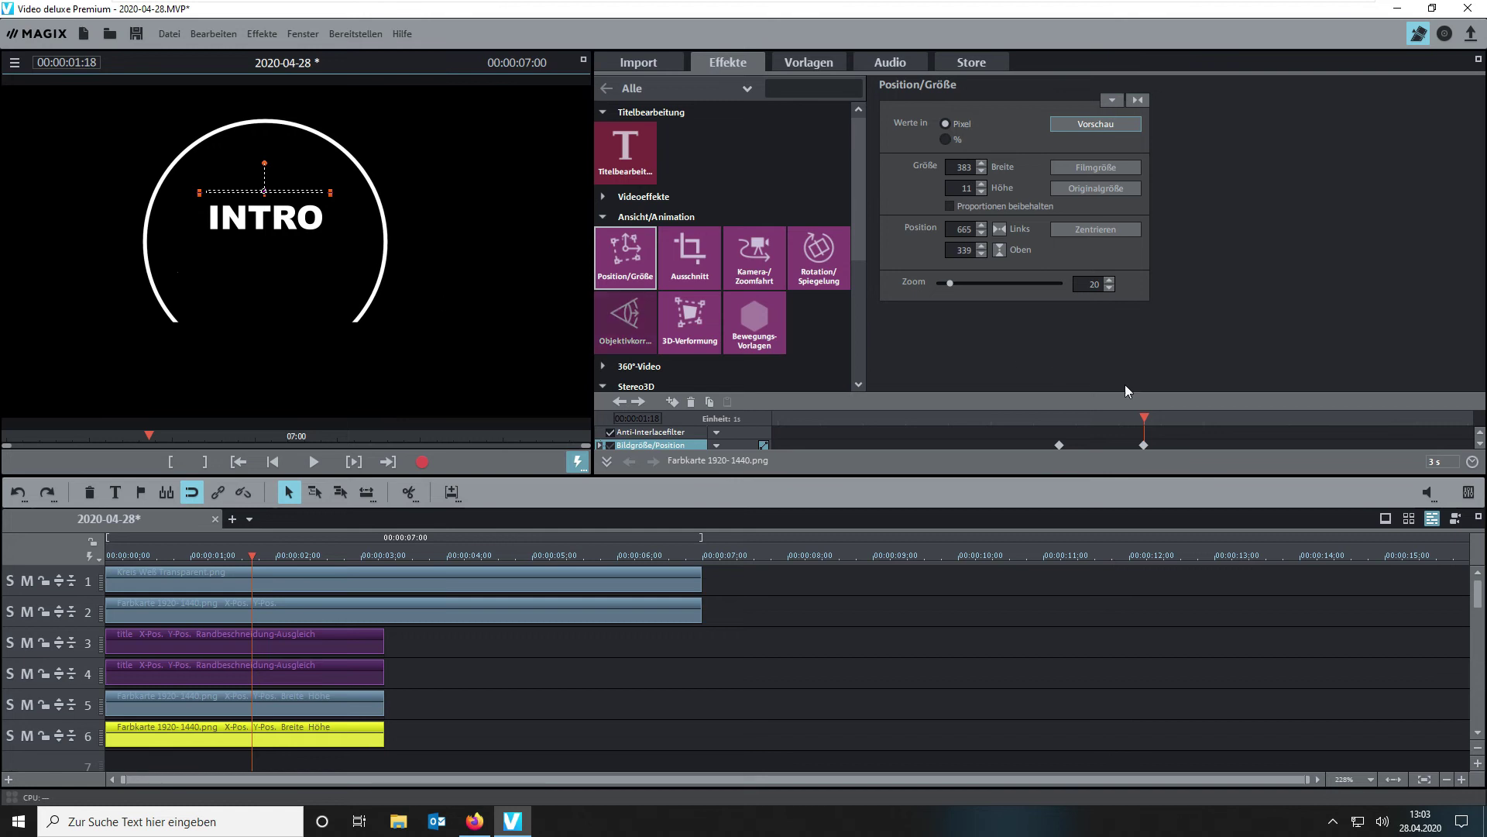
Set a Position/Size keyframe at 00:00:01:08 for the track 5 card covering ANIMATION
left_click_drag(1133, 416, 1062, 417)
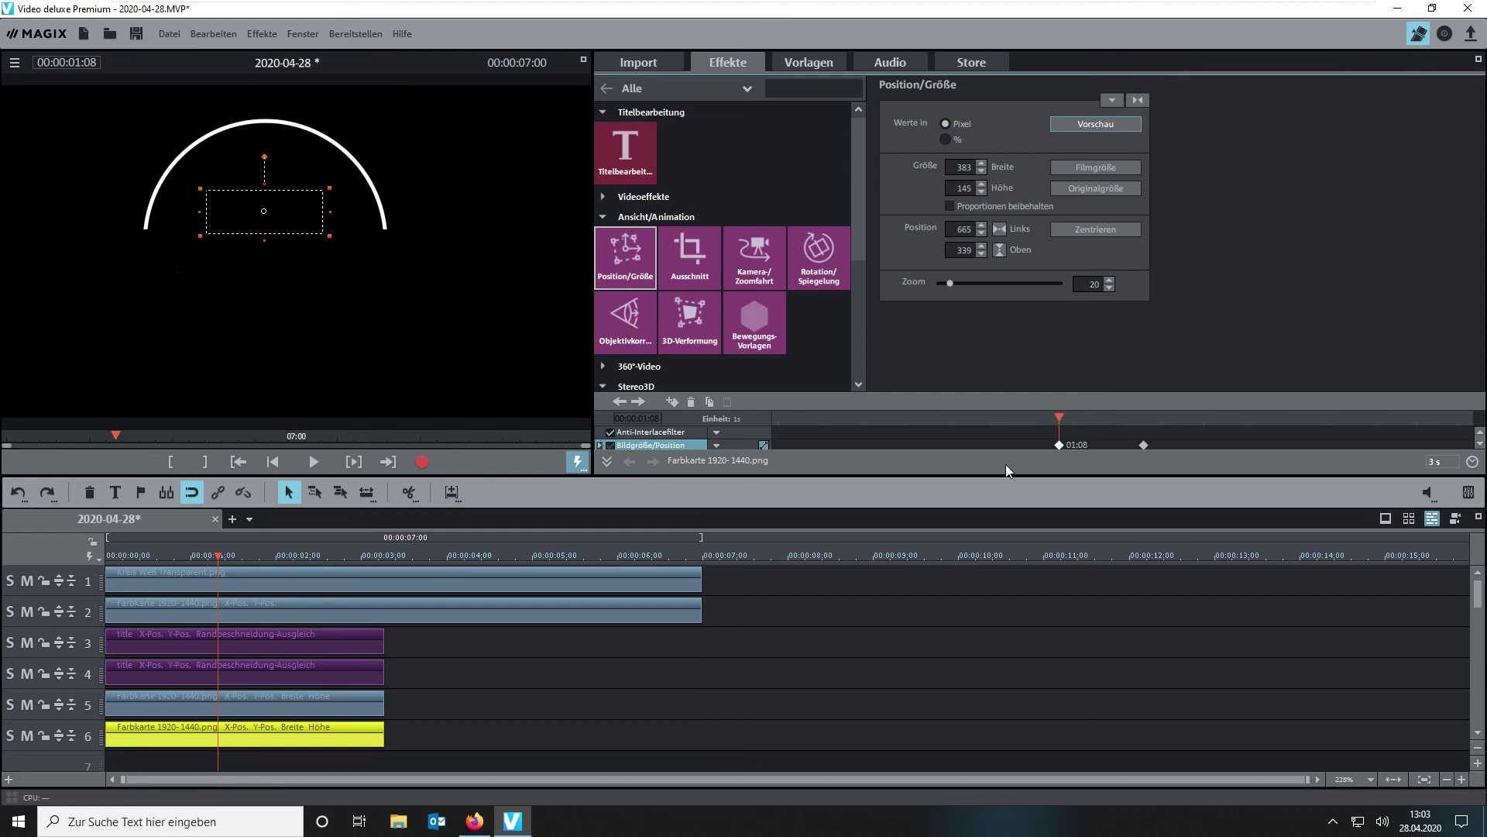
left_click(214, 705)
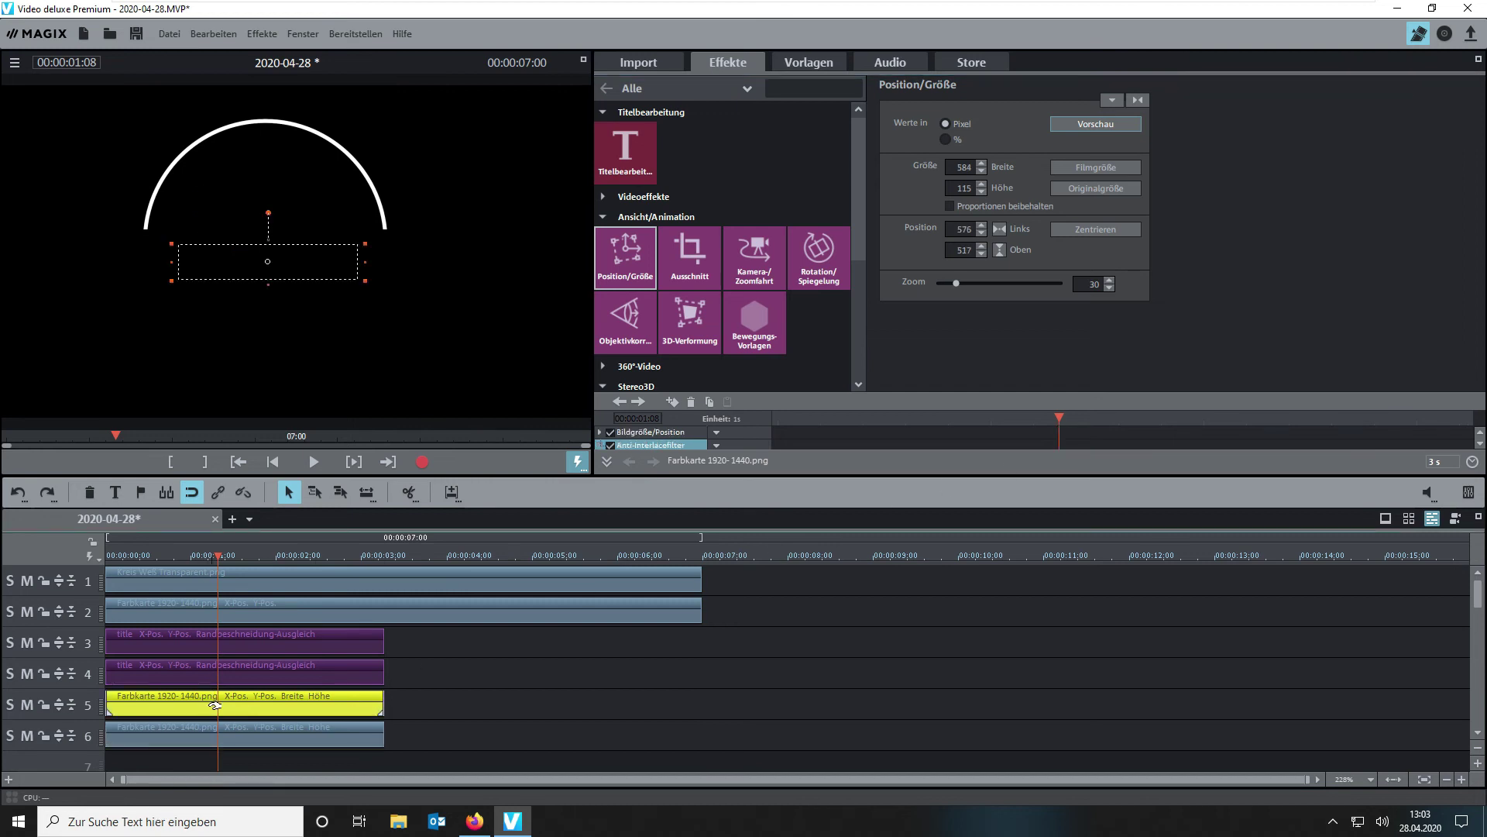
left_click(673, 402)
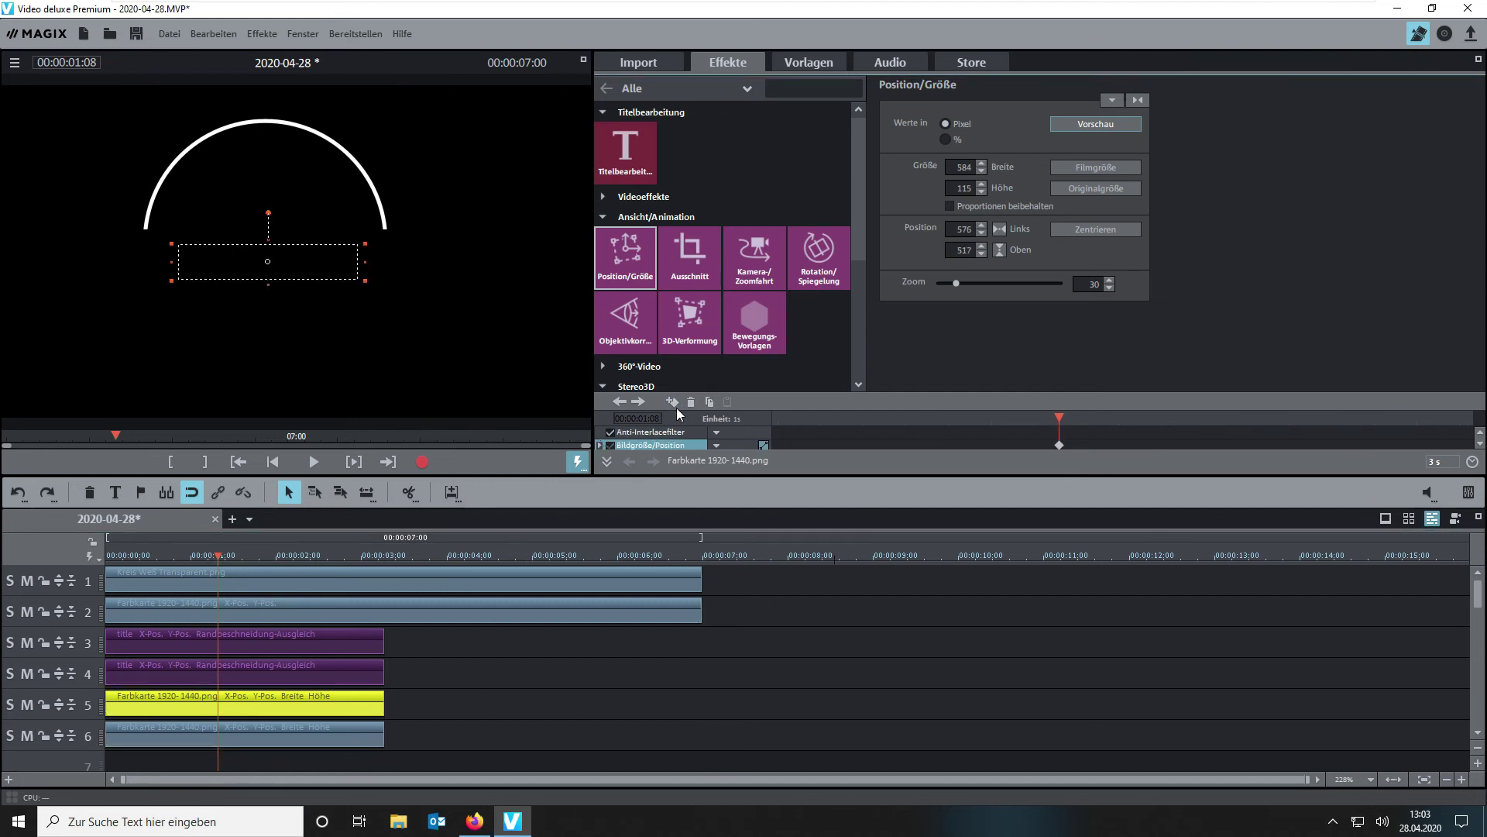
Add a keyframe at 00:00:01:18 for the track 5 card and collapse it downward to a height of about 10 pixels
left_click(352, 731)
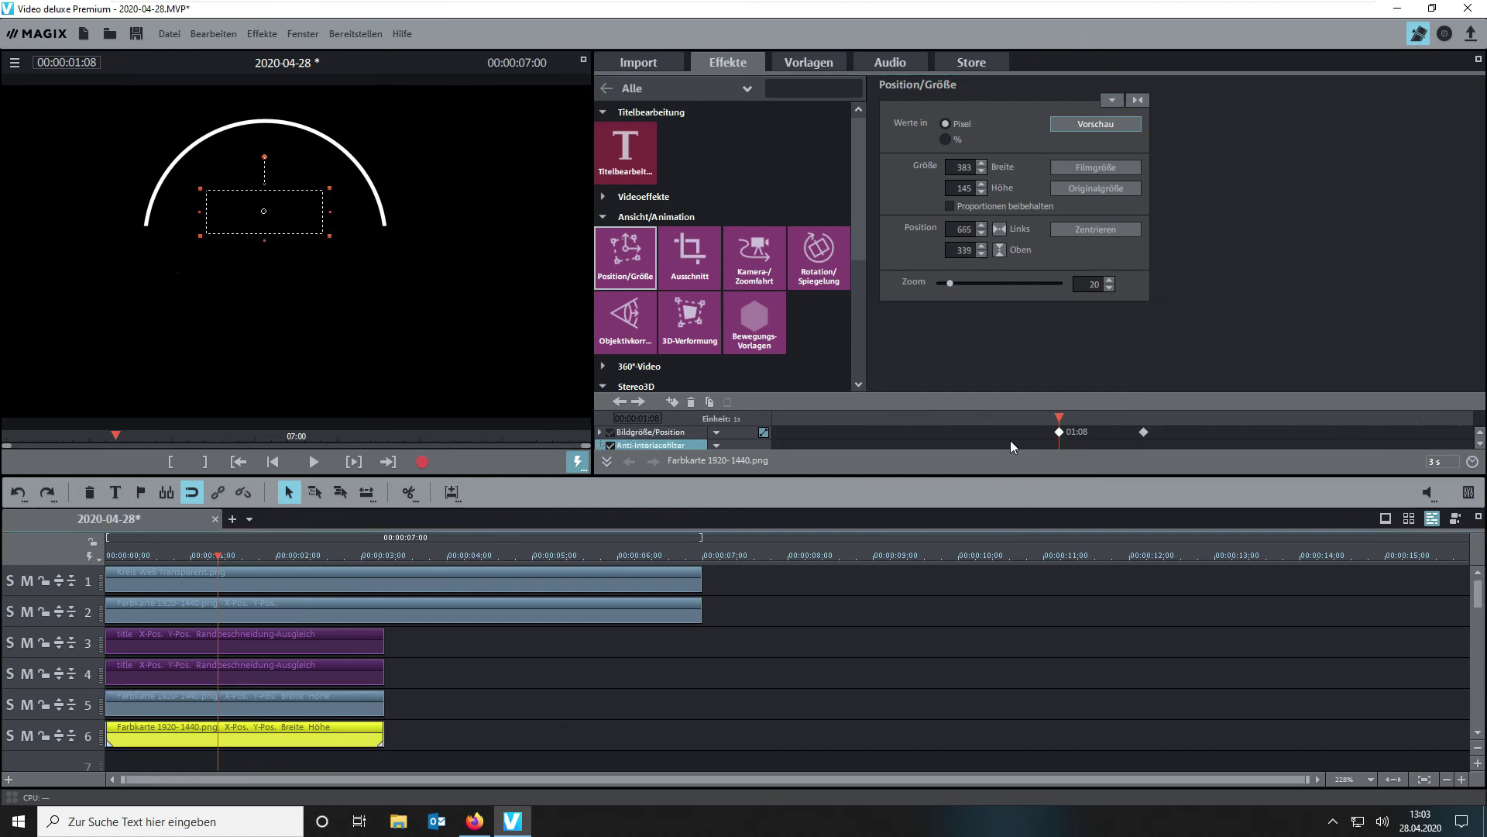
left_click_drag(1059, 417, 1145, 418)
left_click(1144, 433)
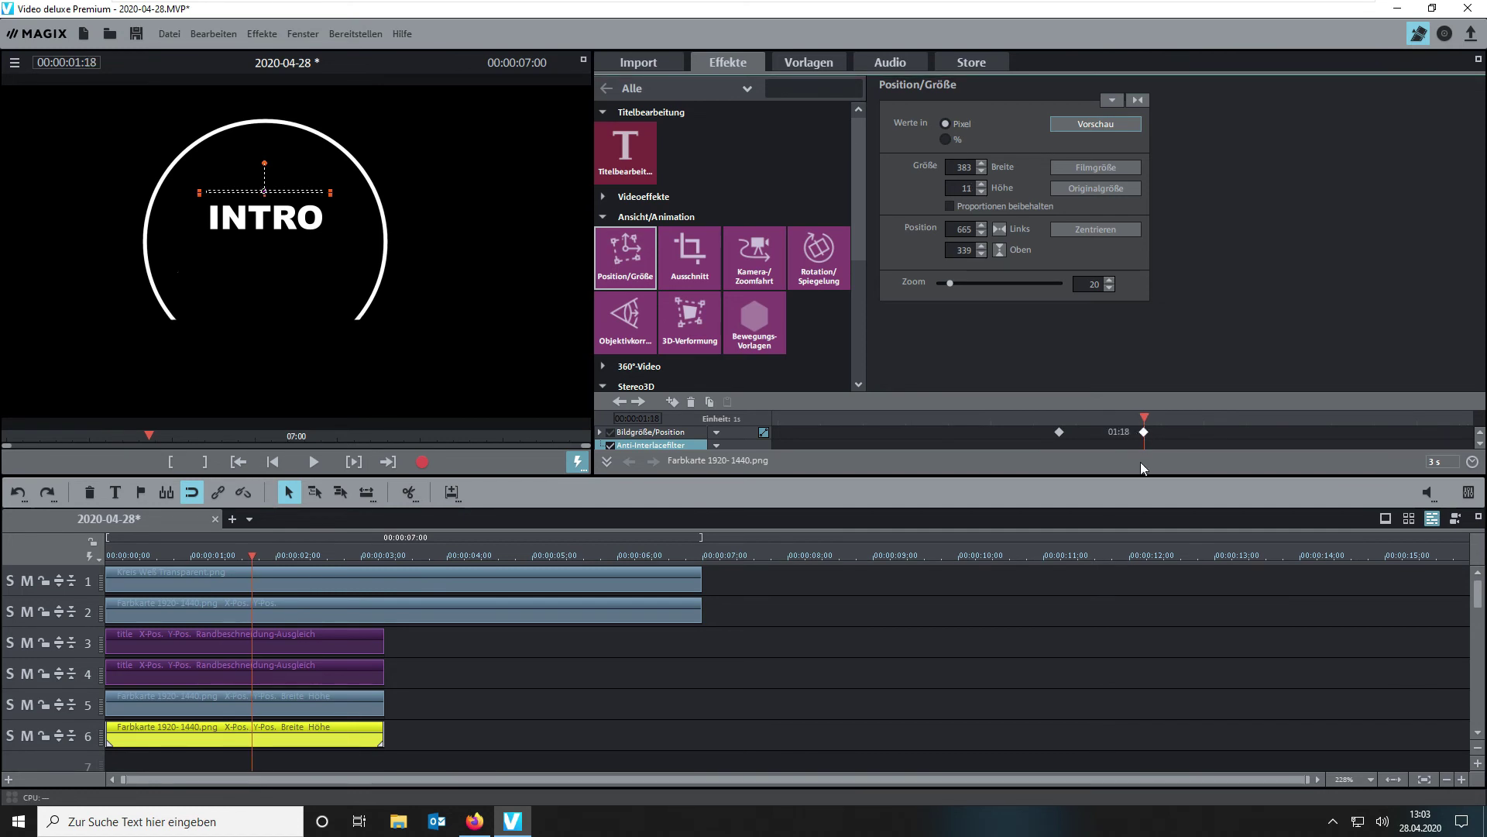
left_click(248, 705)
left_click(674, 402)
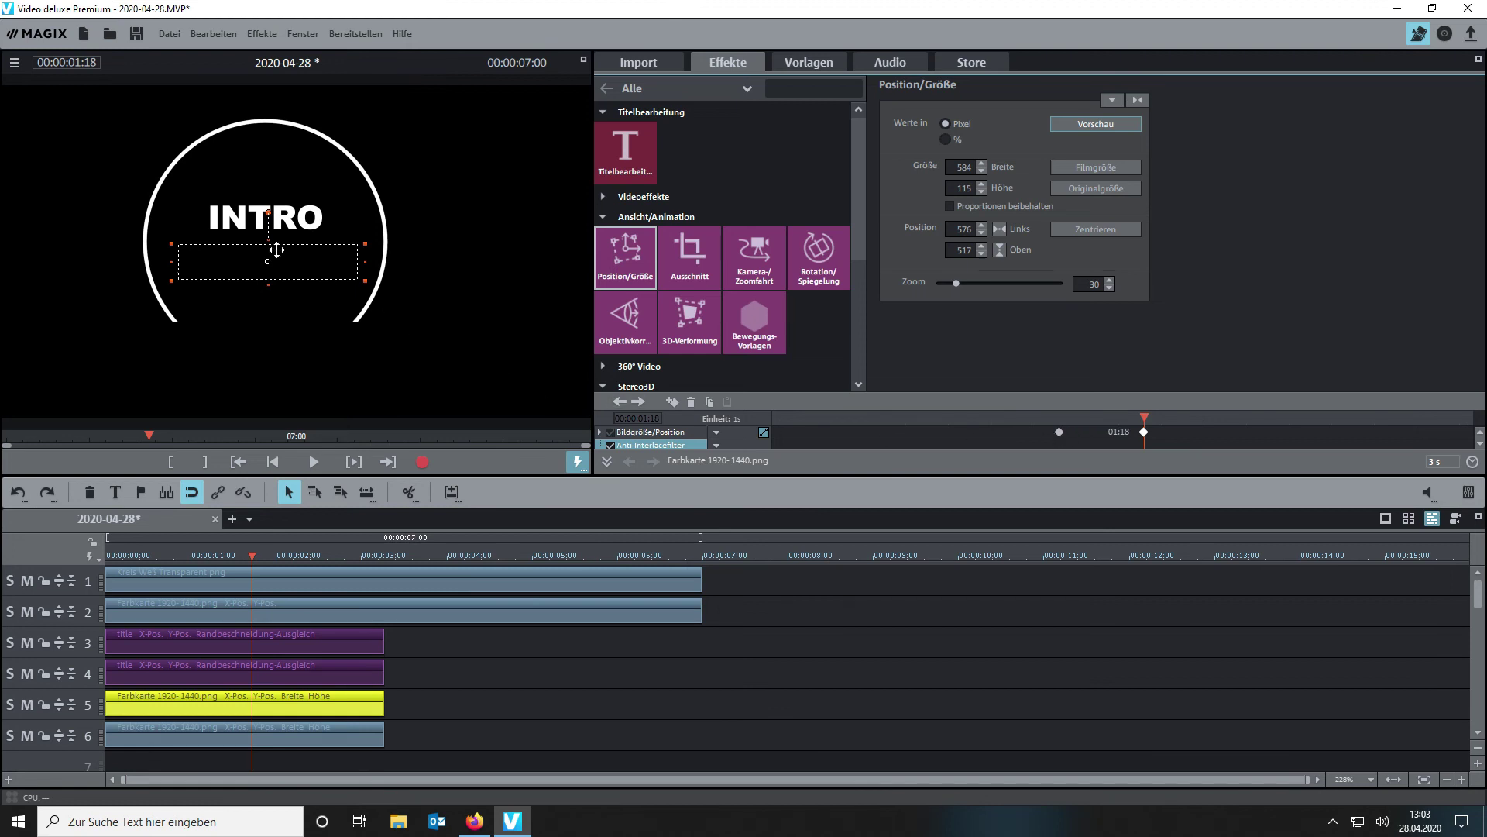
left_click_drag(267, 242, 267, 277)
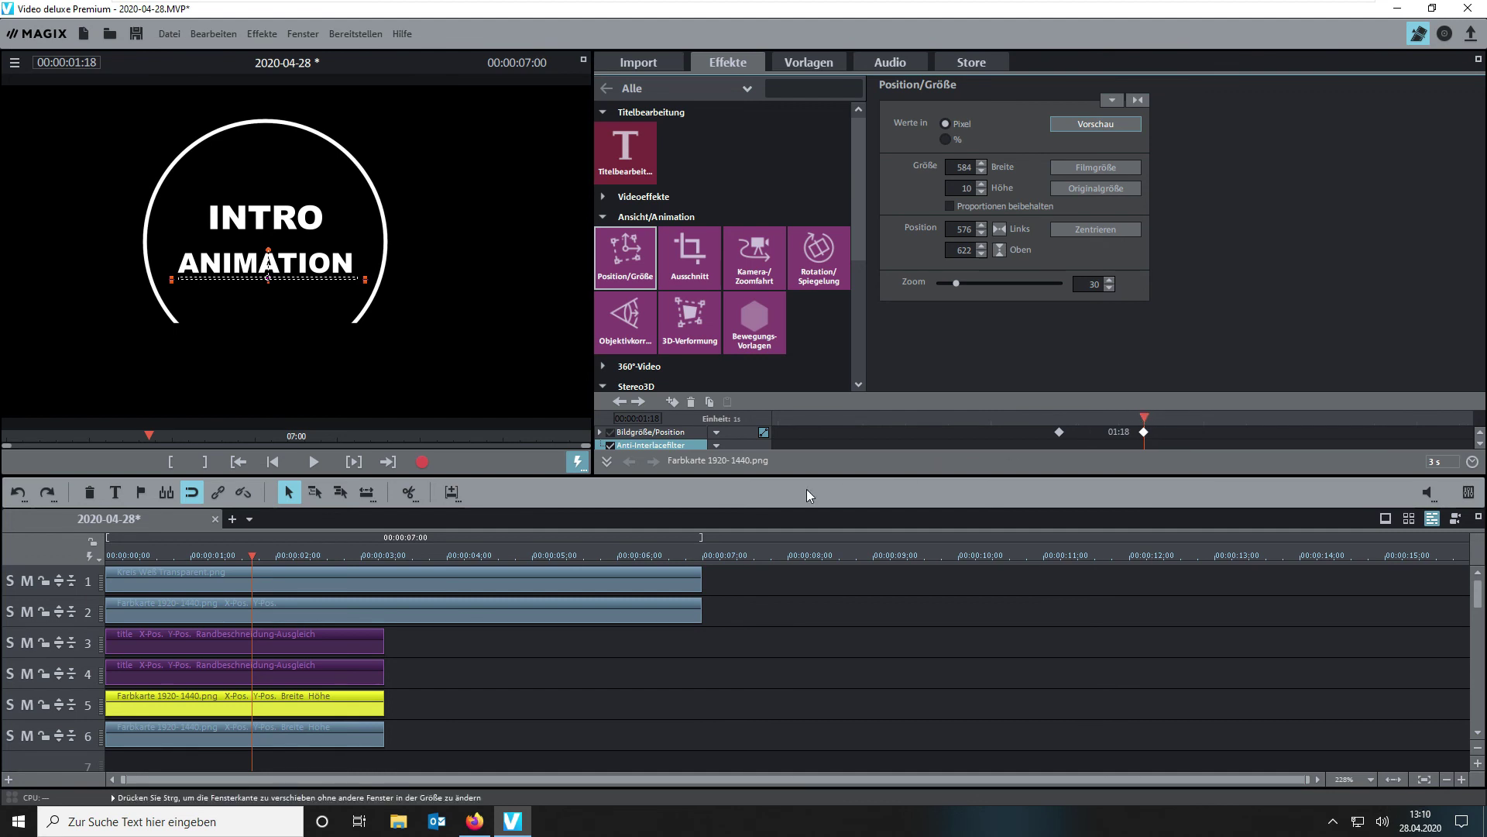
mouse_move(254, 552)
left_mouse_down()
mouse_move(110, 550)
mouse_move(371, 543)
mouse_move(115, 565)
mouse_move(281, 554)
left_mouse_up()
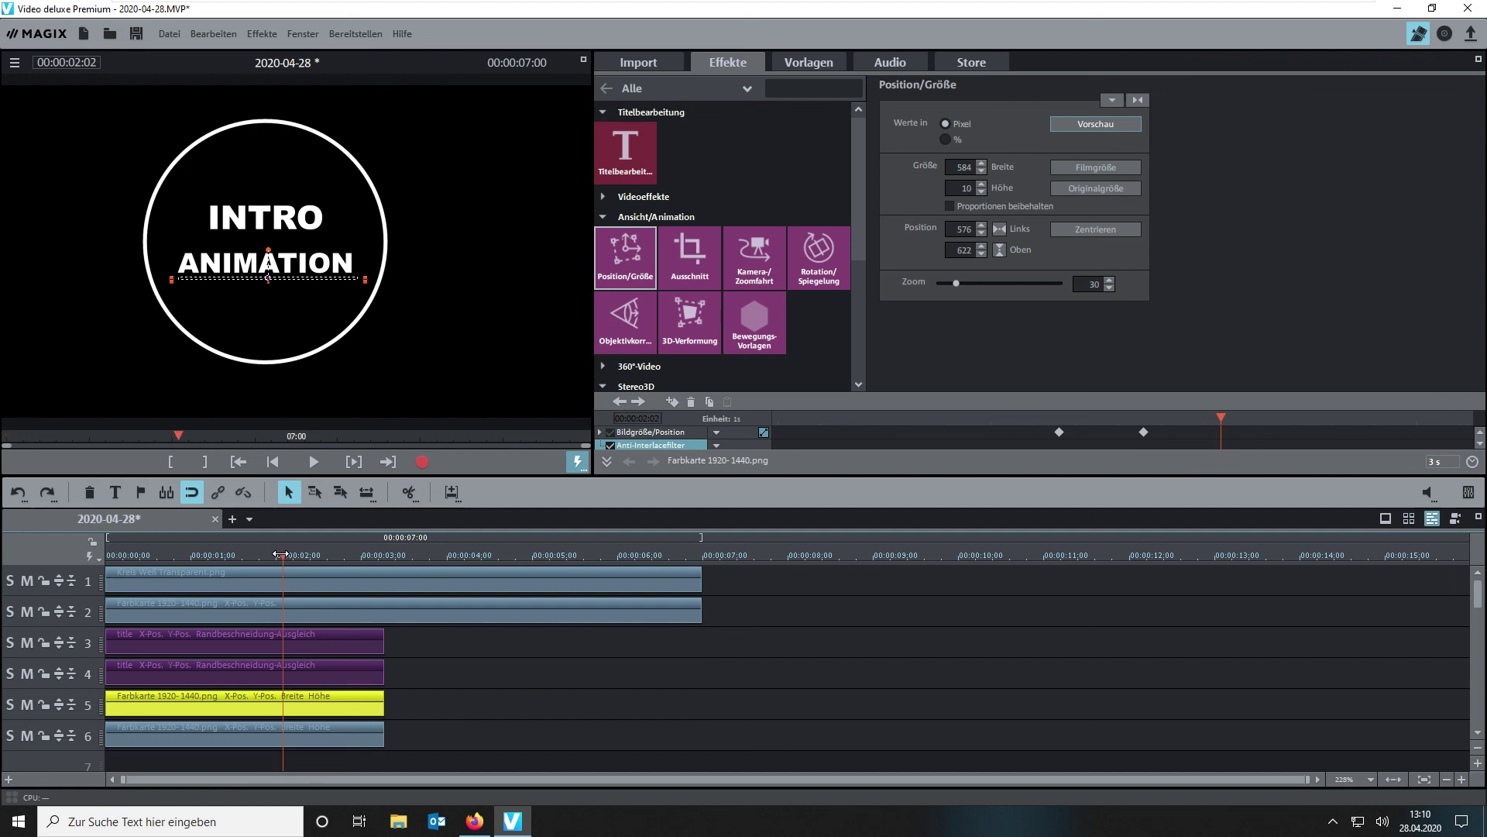